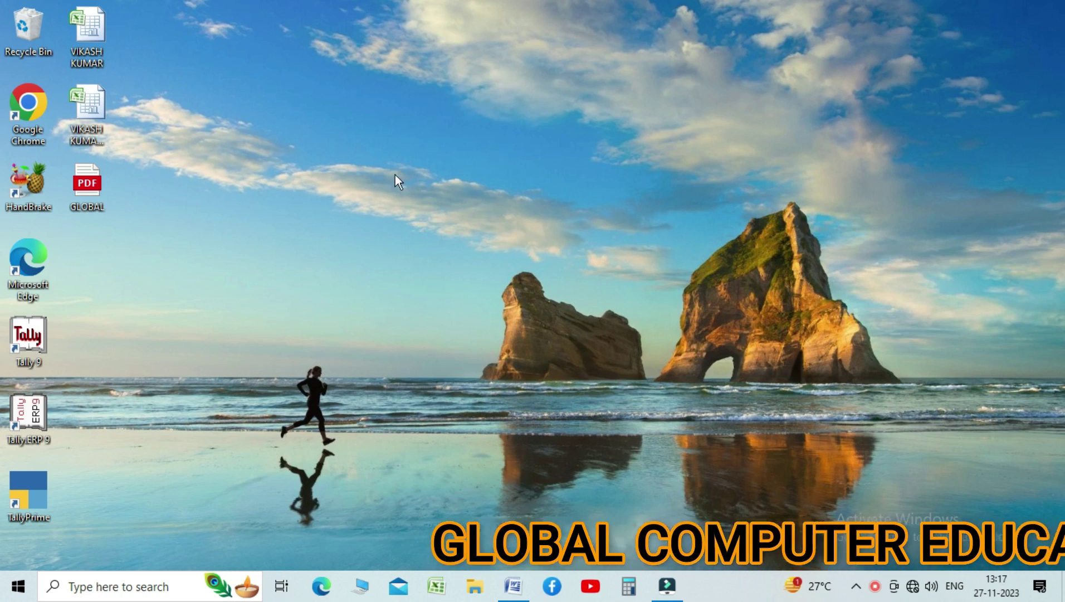
- Switch to the CROSS - REF document already open in Microsoft Word
click(428, 220)
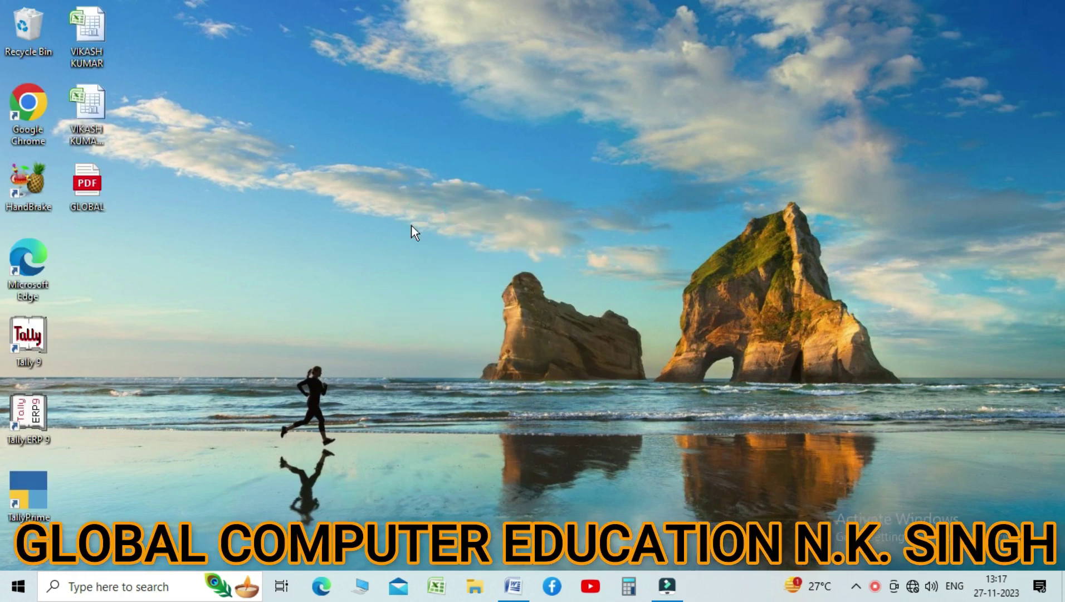
mouse_move(513, 594)
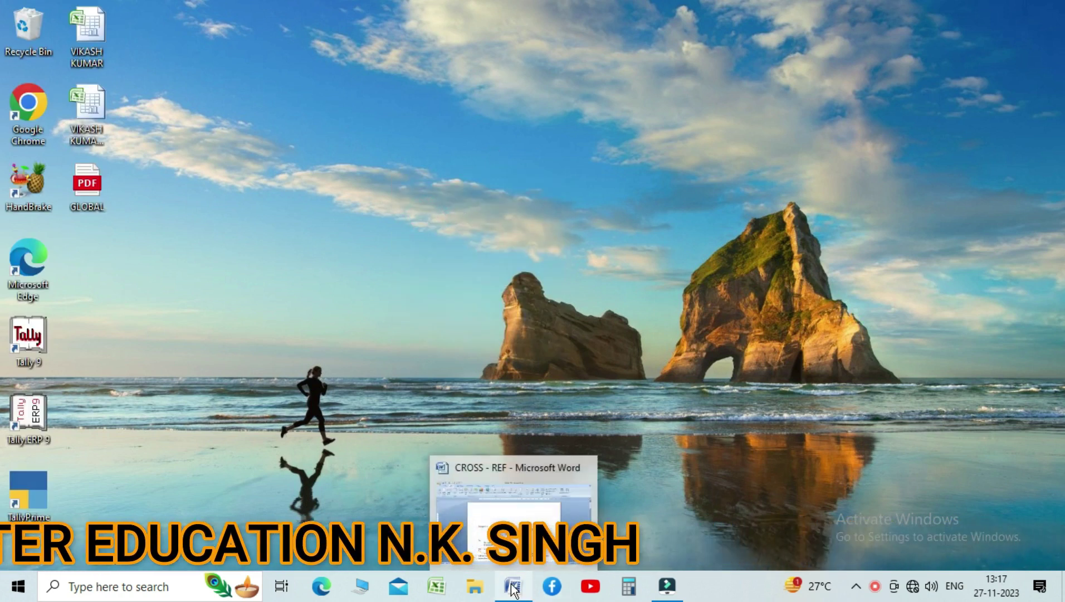
click(489, 465)
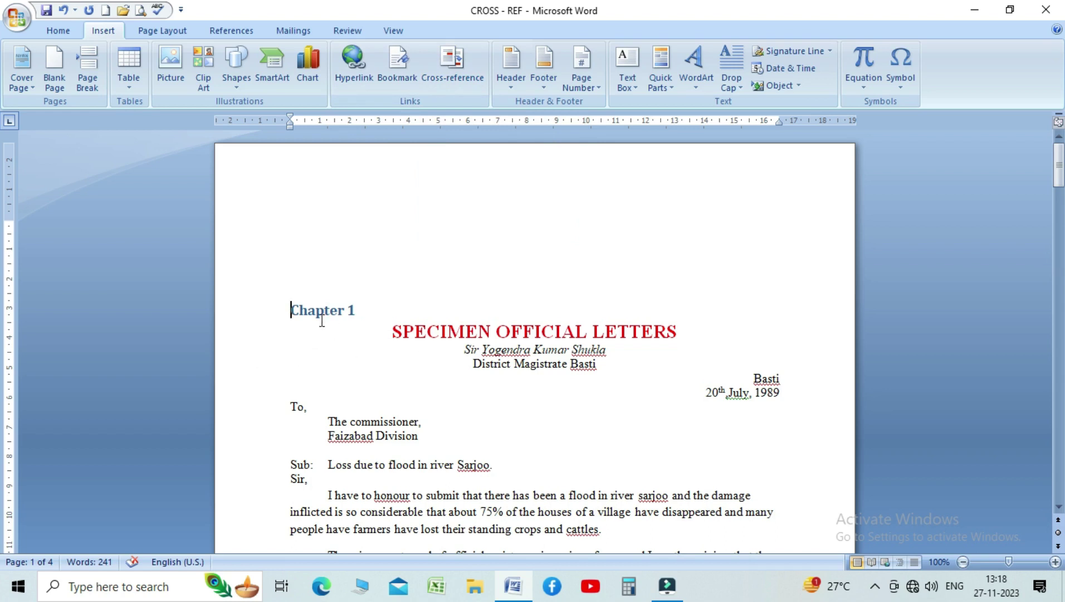
- Select the Chapter 1, Chapter 2 and Chapter 3 headings together and apply the Heading 1 style to them
drag(1059, 173, 1058, 262)
drag(3, 262, 3, 287)
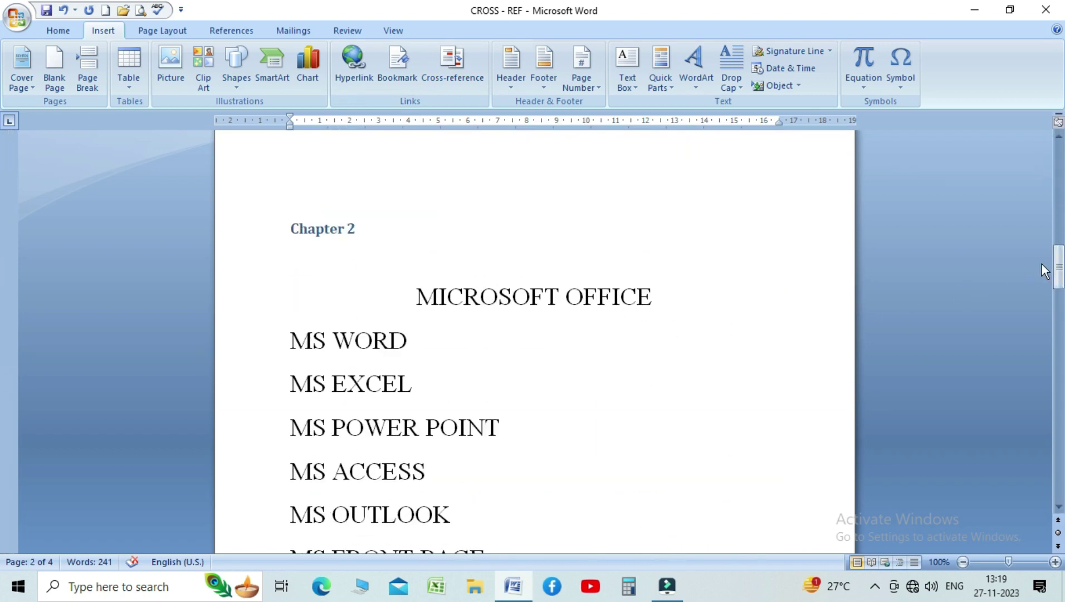
drag(1059, 266, 1061, 375)
drag(2, 382, 1043, 131)
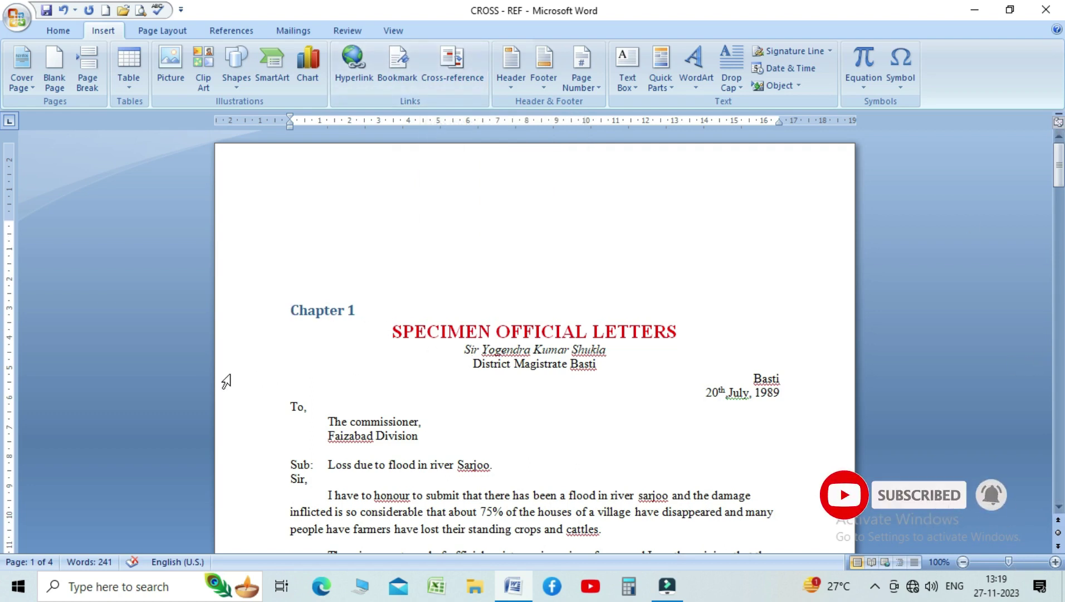
drag(288, 318, 356, 319)
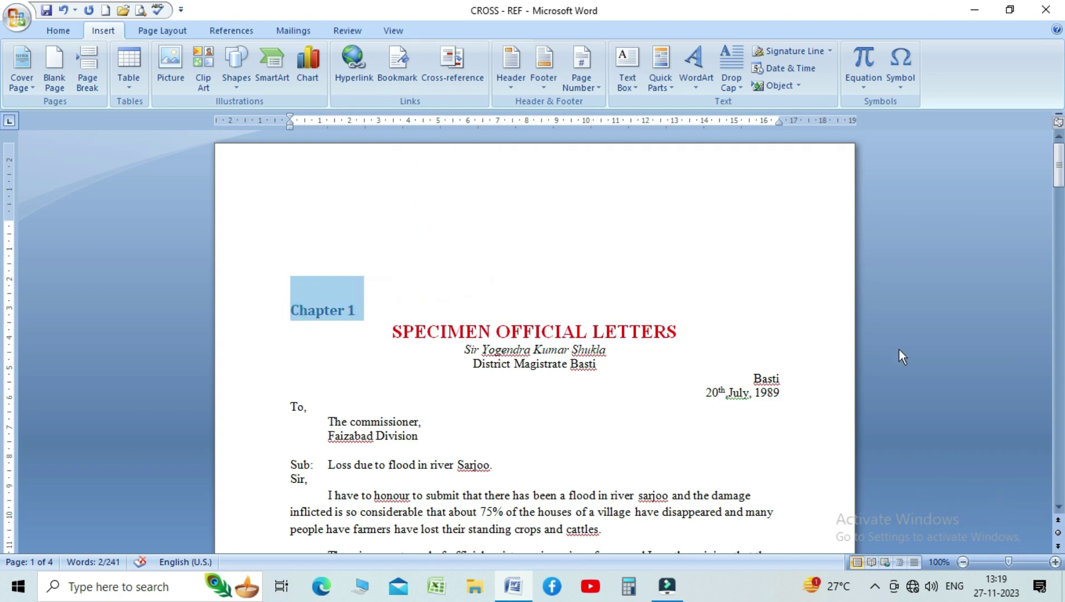
drag(1056, 166, 1057, 258)
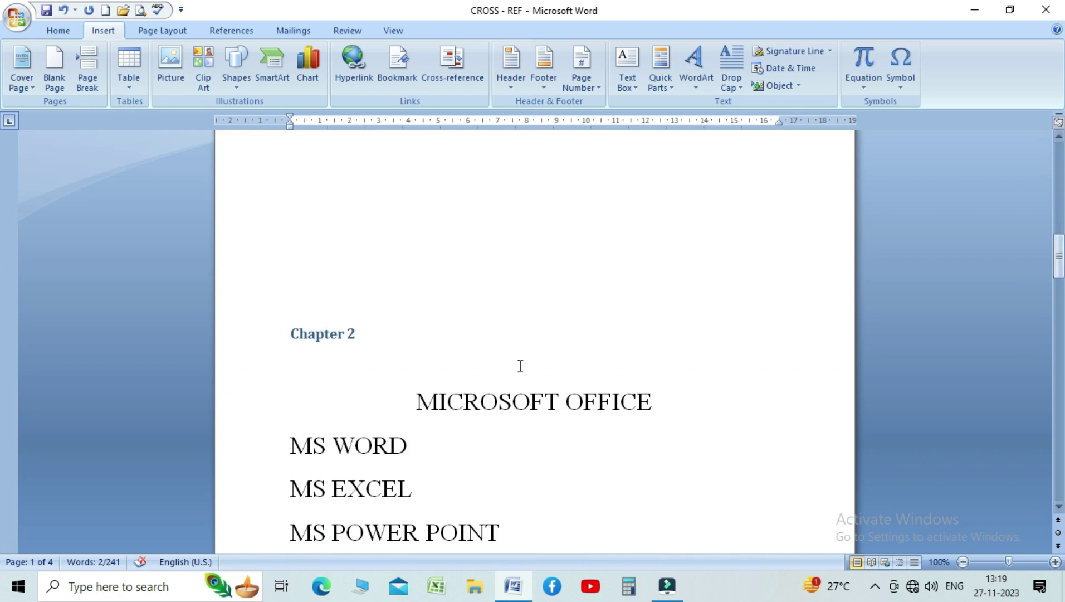
click(267, 336)
drag(1059, 262, 1059, 358)
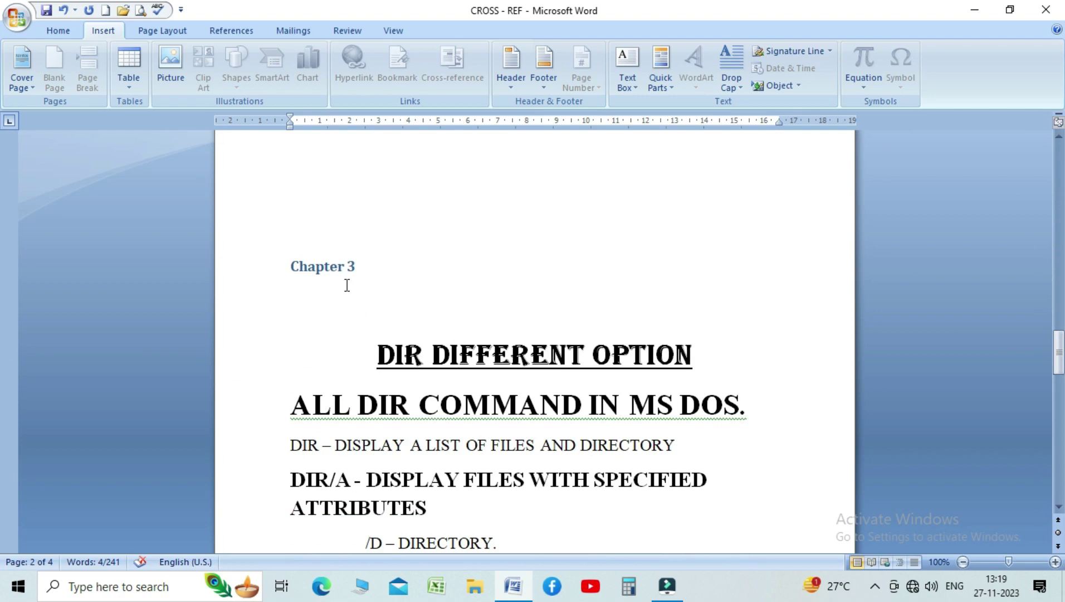
drag(290, 270, 364, 273)
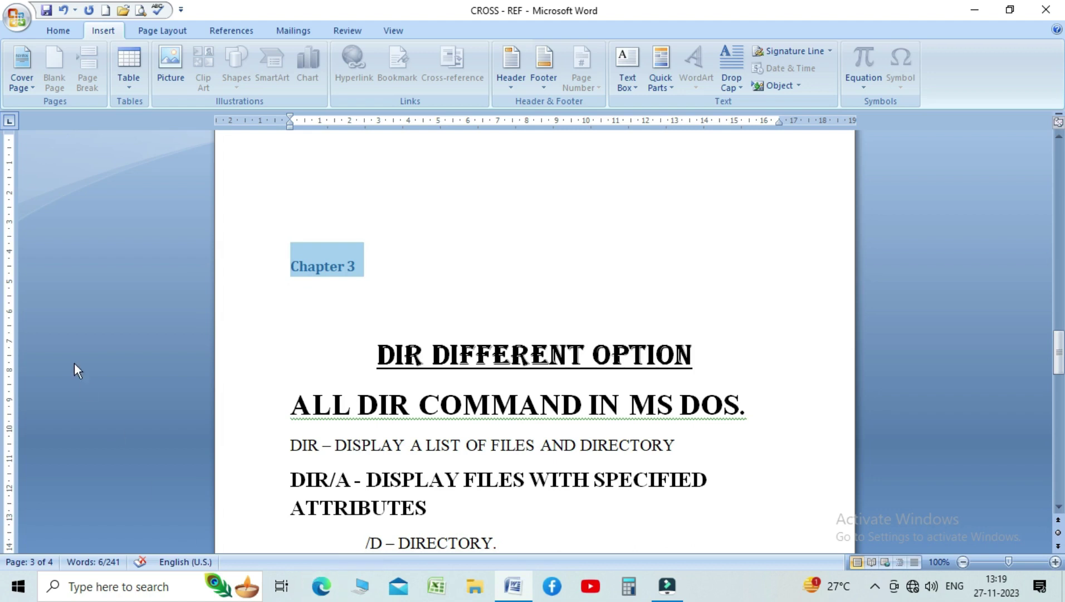
click(56, 31)
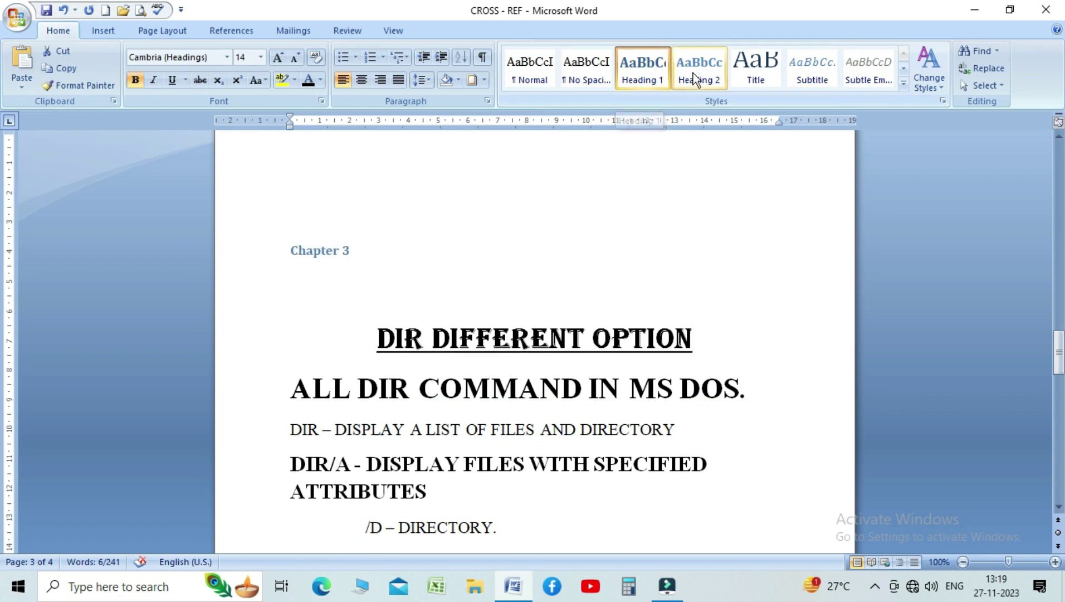
click(652, 84)
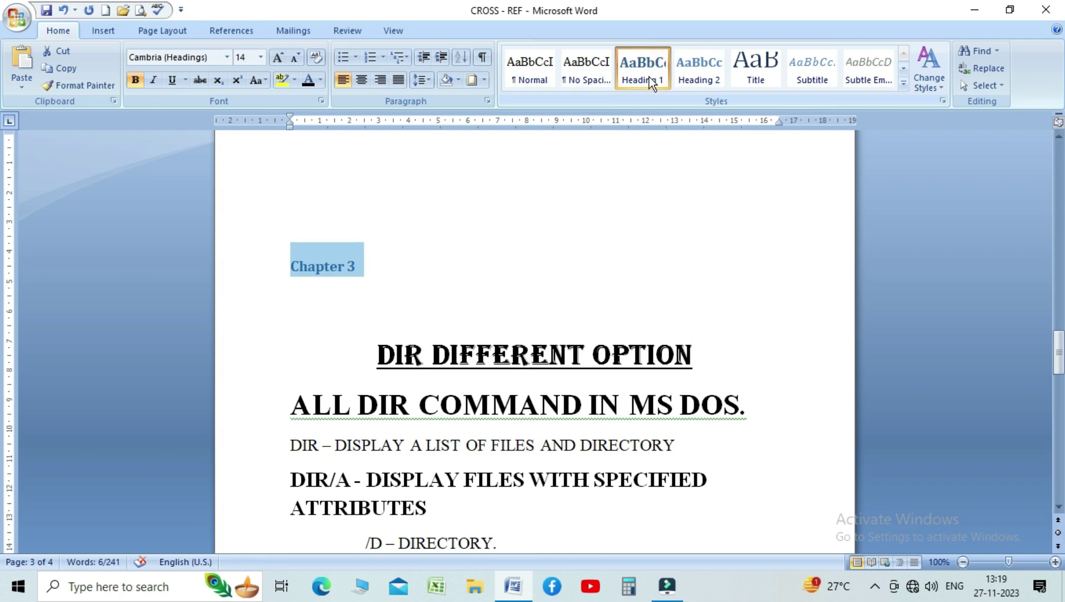
- Insert a page break above the Chapter 1 heading to create a blank first page
drag(1058, 355, 1061, 166)
click(307, 256)
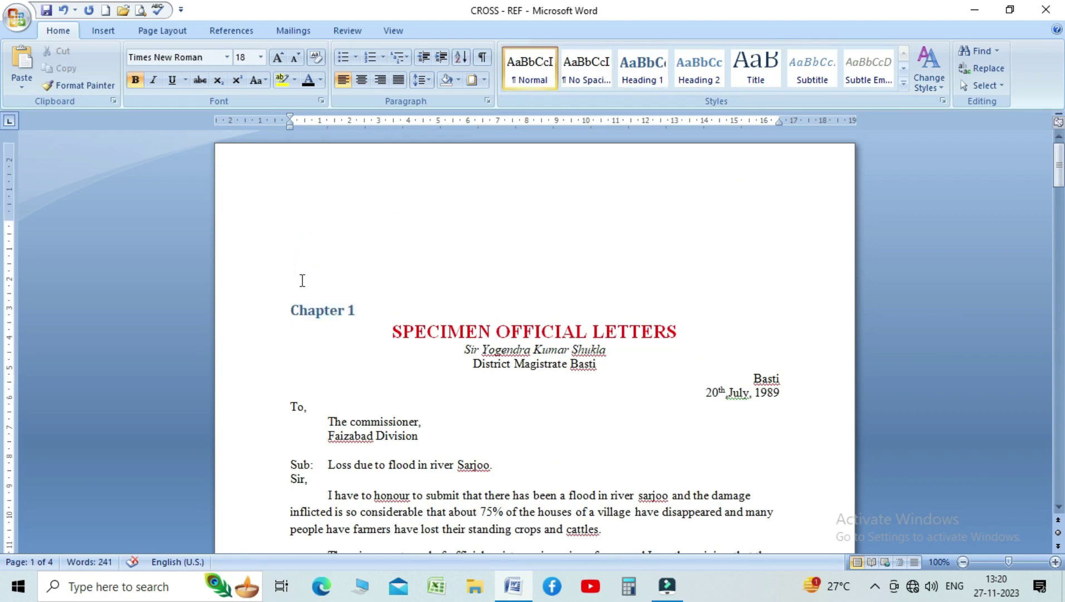
key(ctrl+Return)
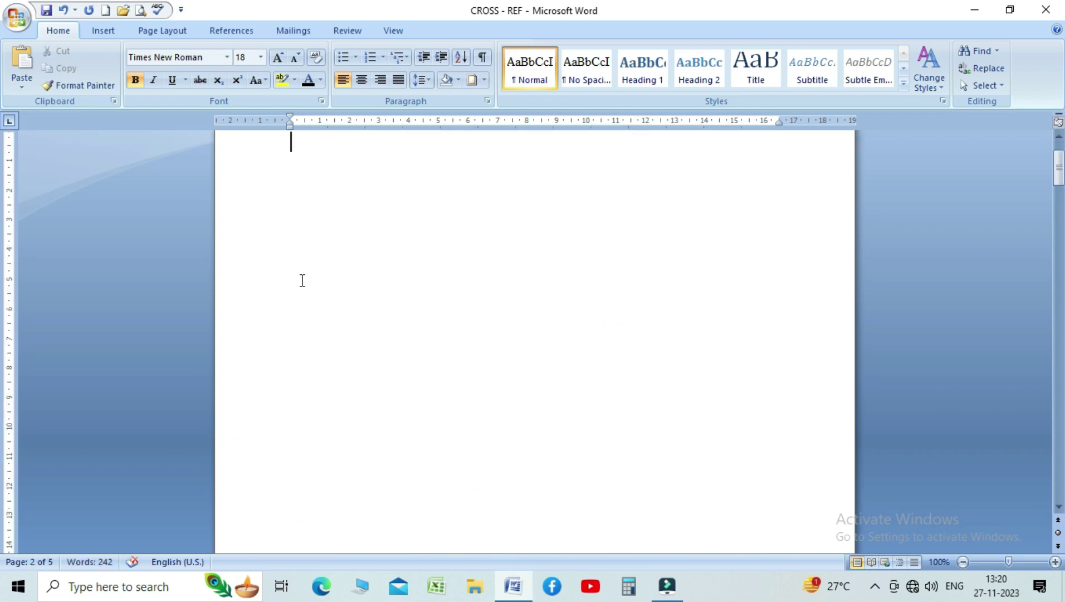
- Start a cross-reference on the blank first page and set its reference type to Heading
drag(1061, 178, 1060, 156)
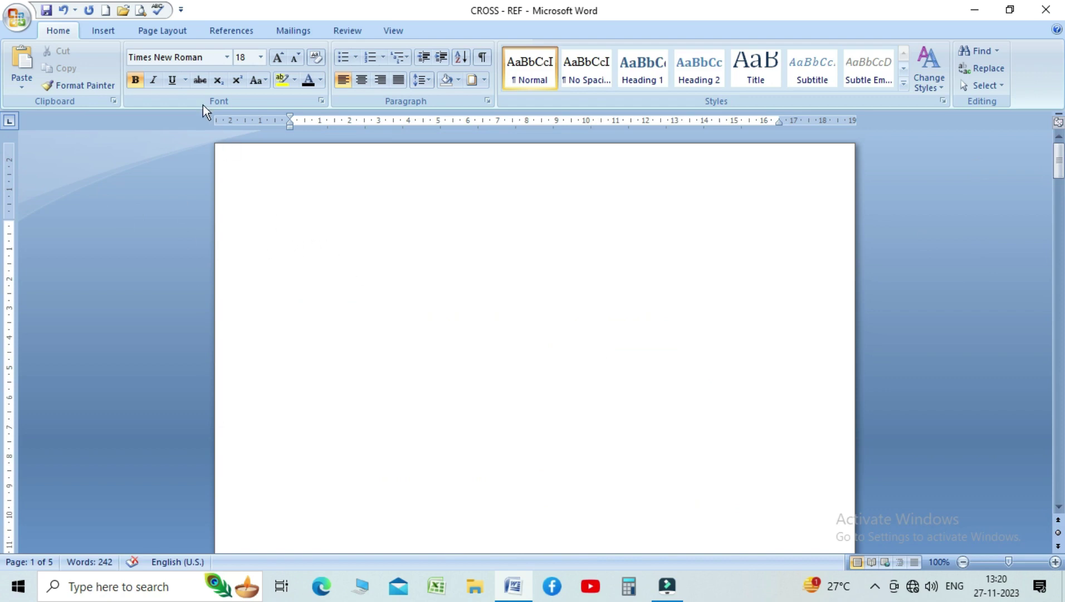
click(97, 29)
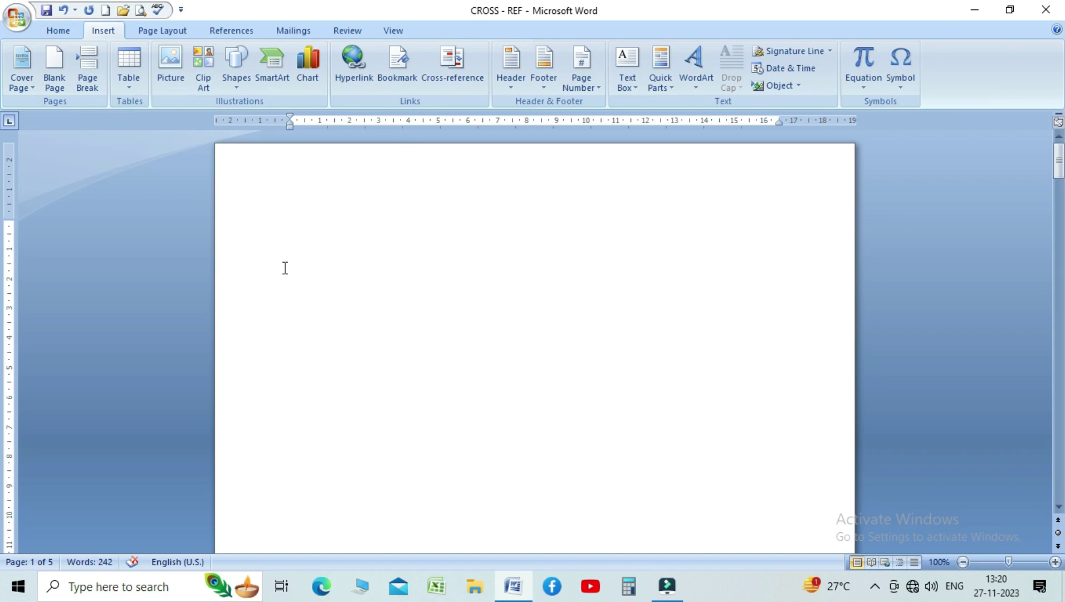
click(443, 80)
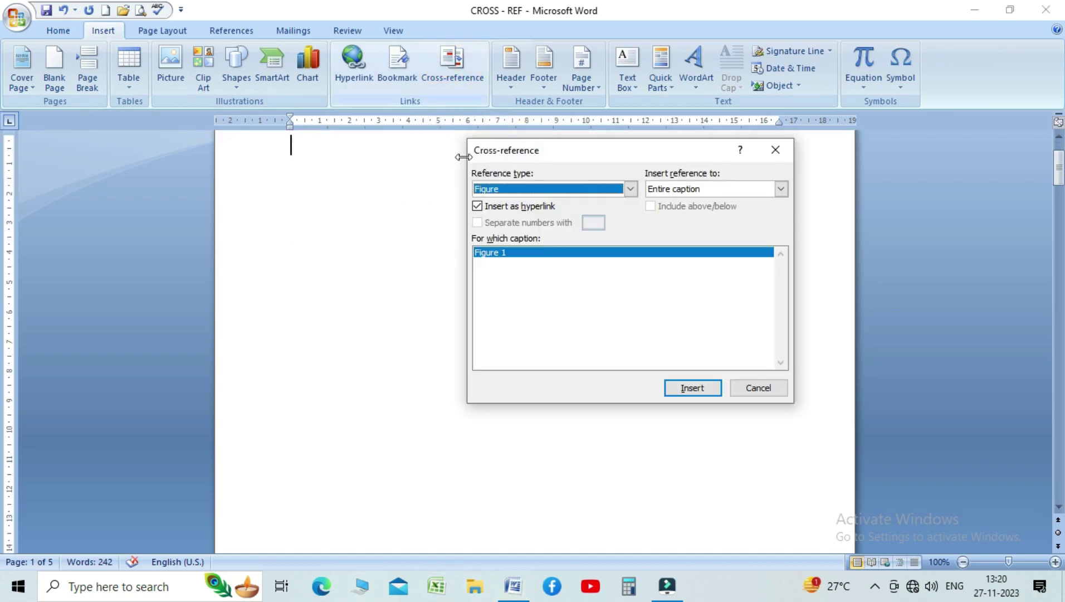
click(499, 190)
drag(627, 230, 625, 207)
click(502, 211)
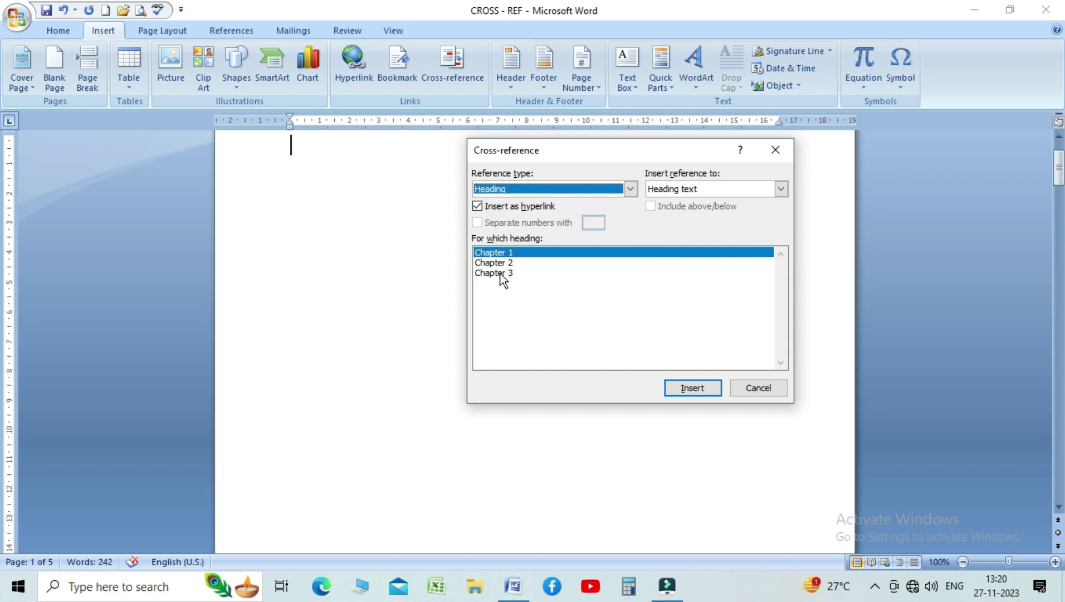
- Look through the available cross-reference types and keep Heading selected
click(628, 190)
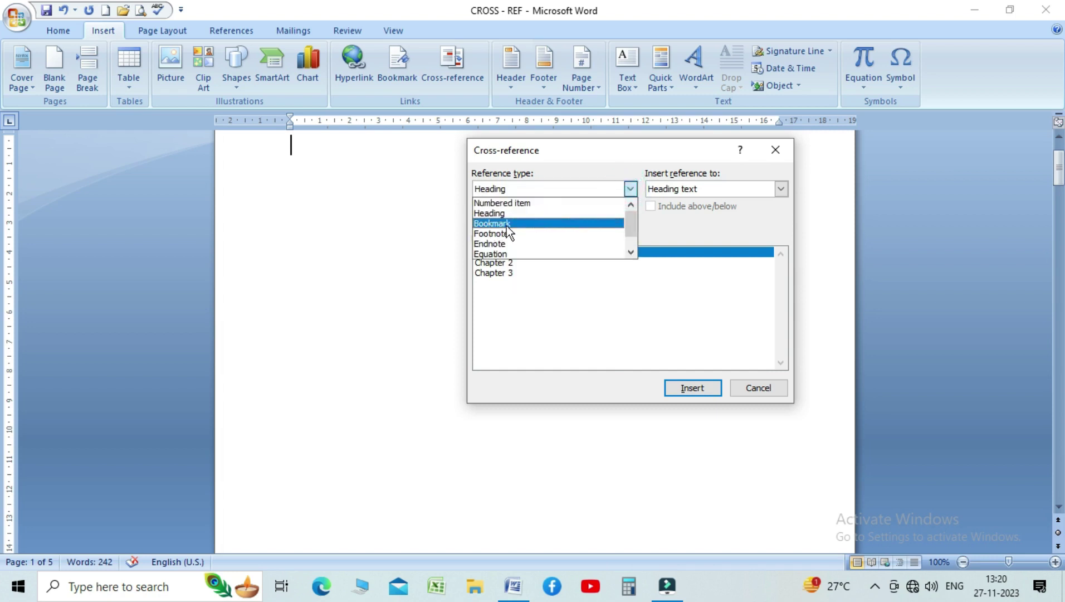
click(630, 253)
click(630, 253)
drag(628, 242, 629, 209)
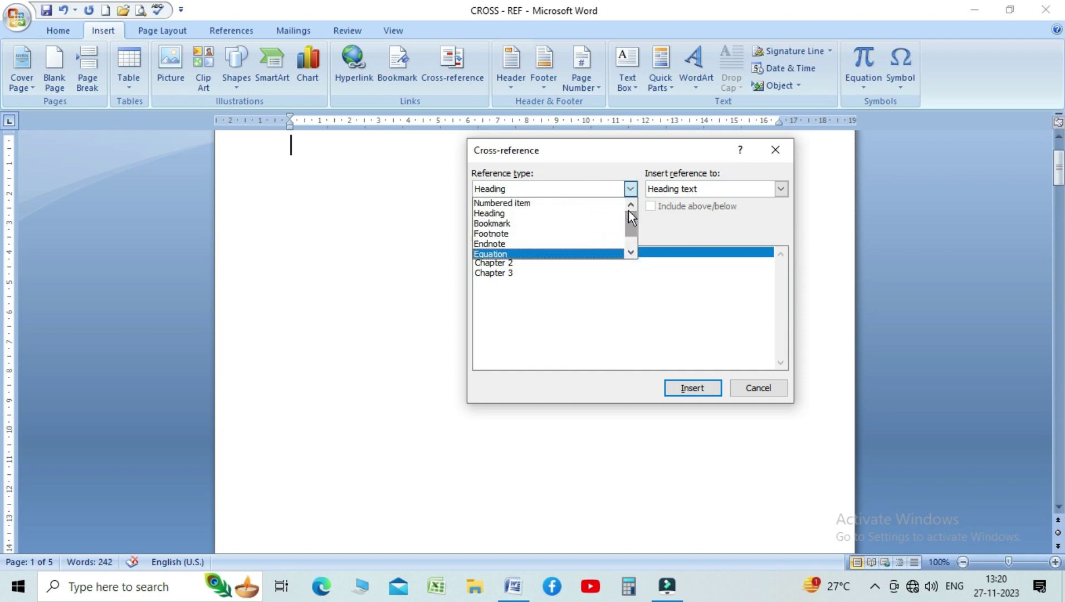
click(485, 214)
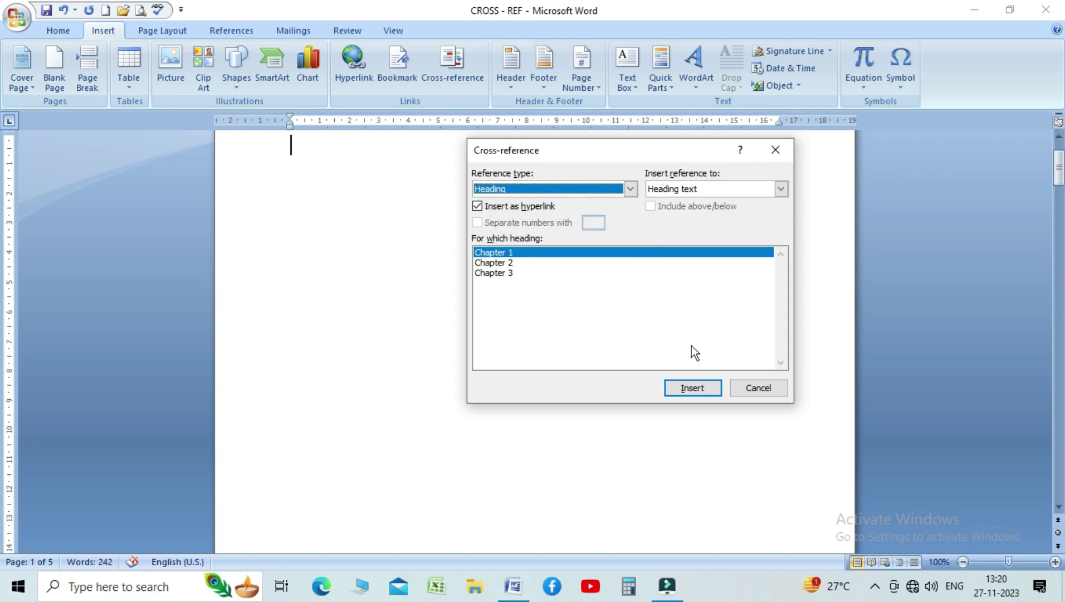
- Insert a hyperlinked cross-reference to the Chapter 1 heading text and start a new line below it
click(695, 391)
click(679, 190)
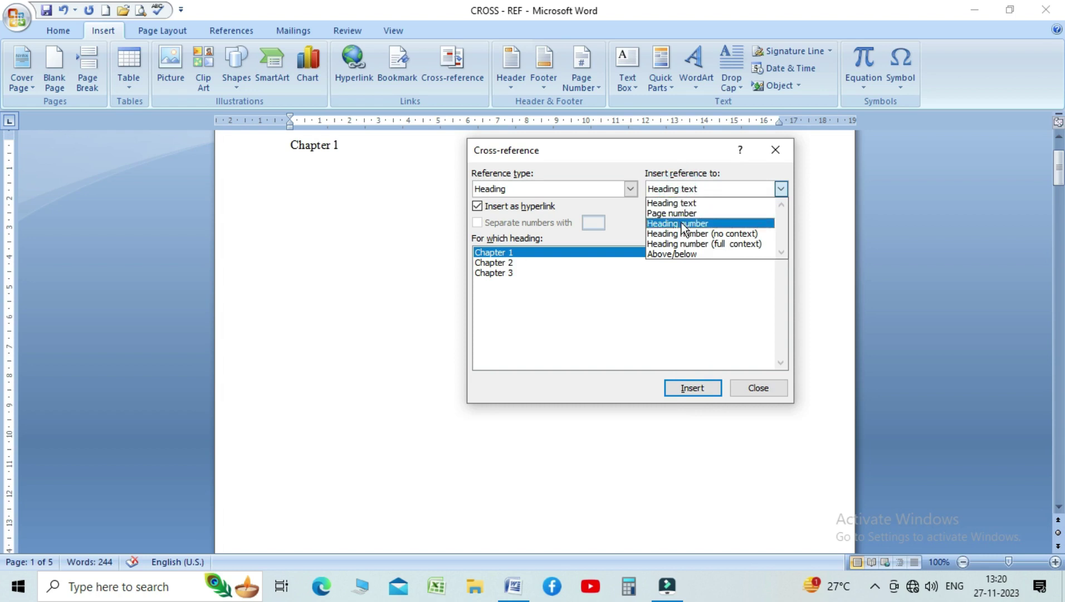
click(678, 203)
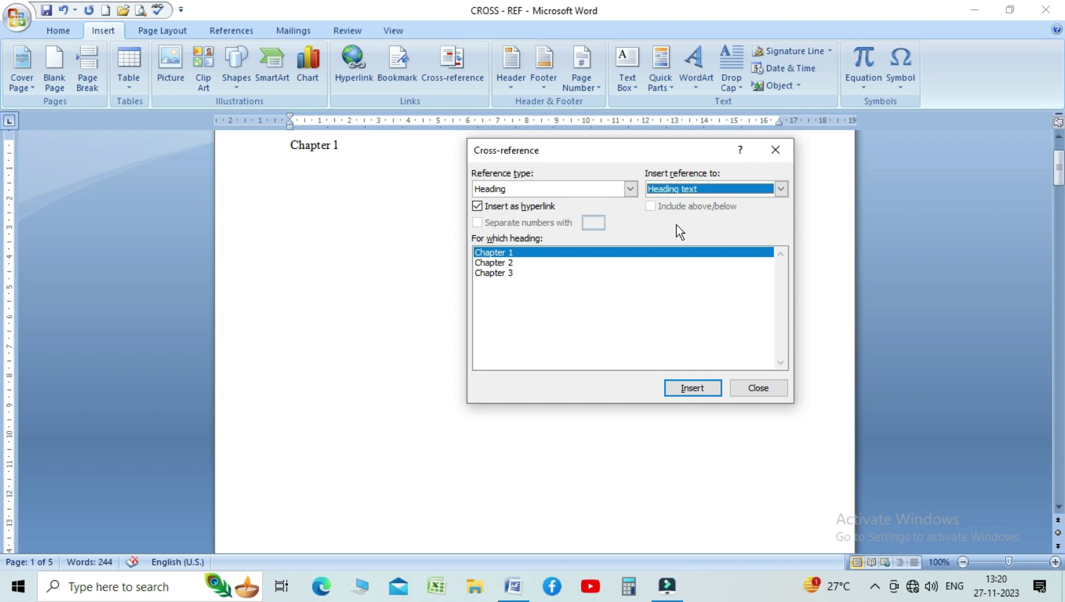
click(769, 391)
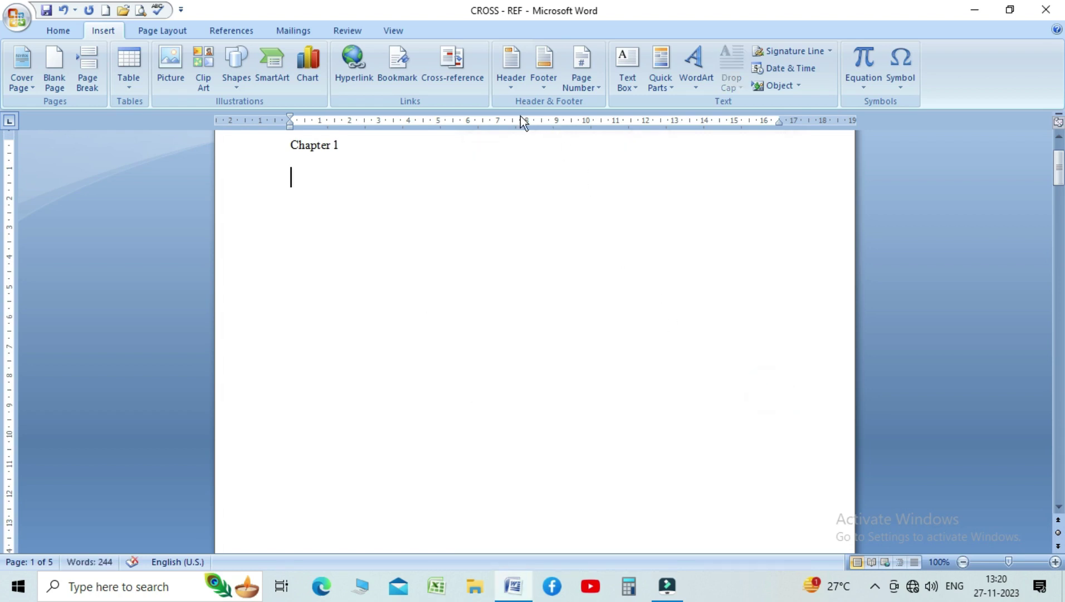
- Insert a cross-reference to the Chapter 2 heading text and start a new line below it
click(473, 83)
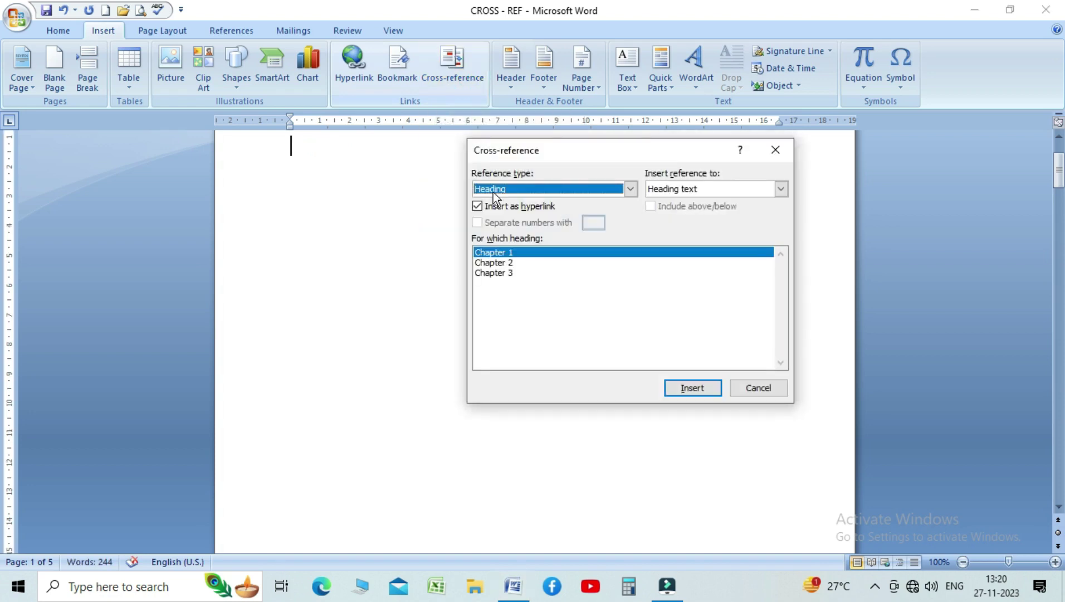
click(514, 264)
click(685, 390)
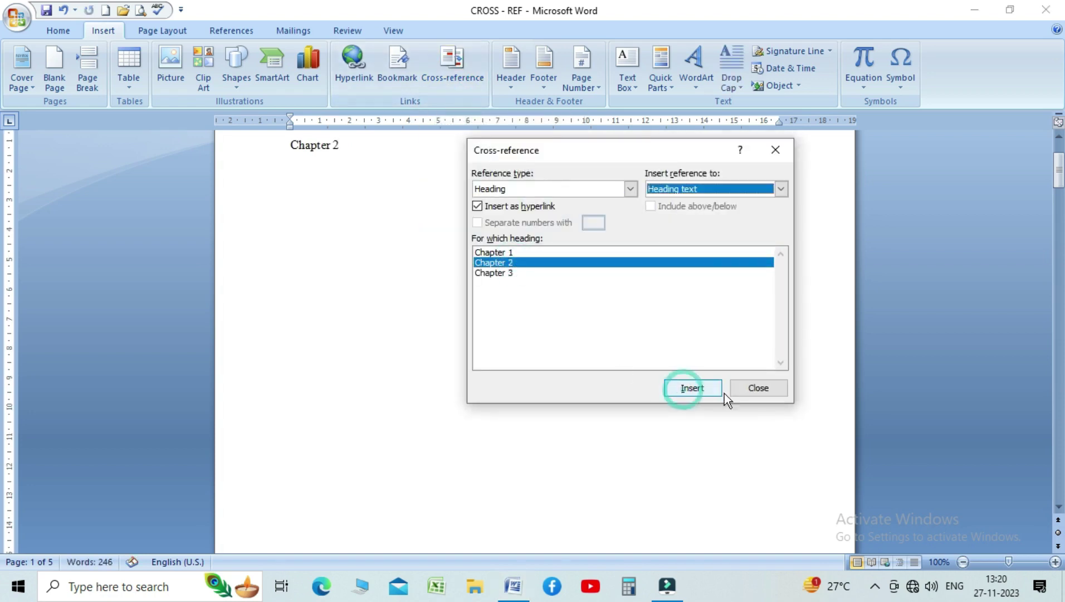
click(776, 390)
key(Return)
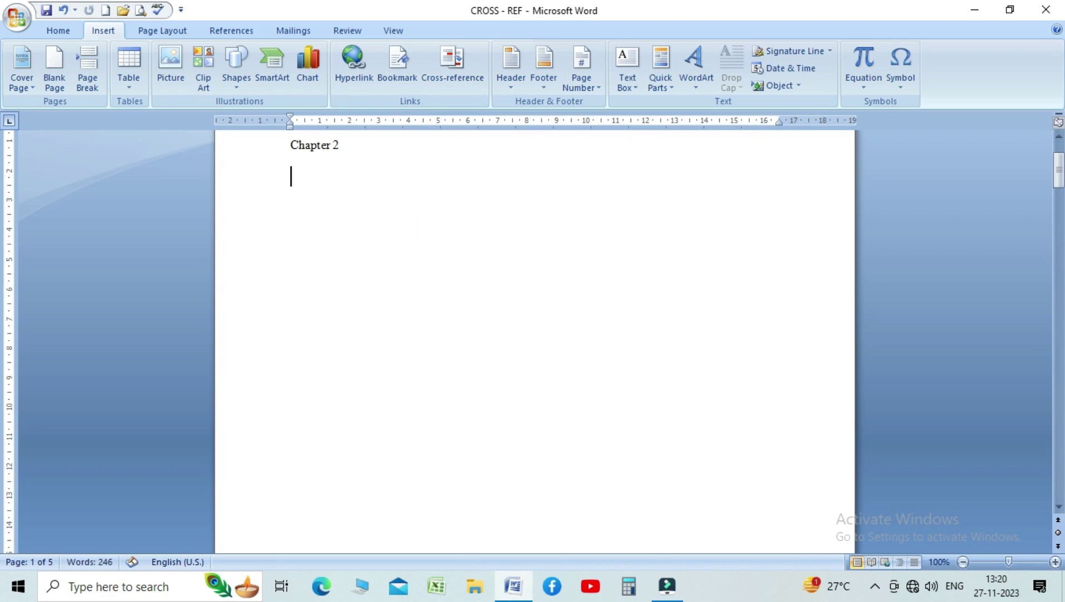
- Insert a cross-reference to the Chapter 3 heading text as the third line of the list
click(466, 78)
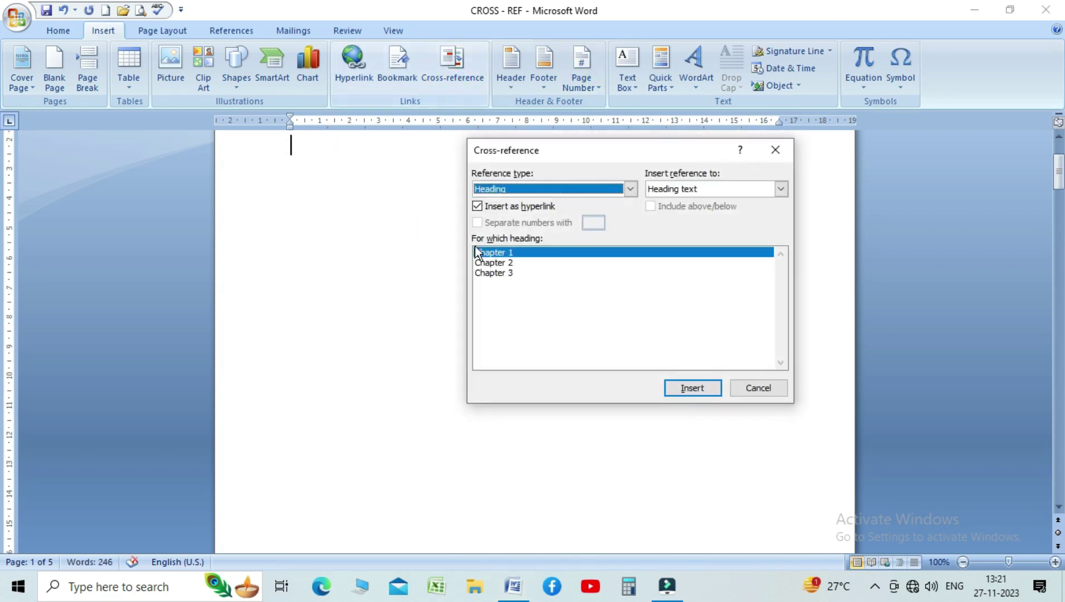
click(491, 273)
click(692, 389)
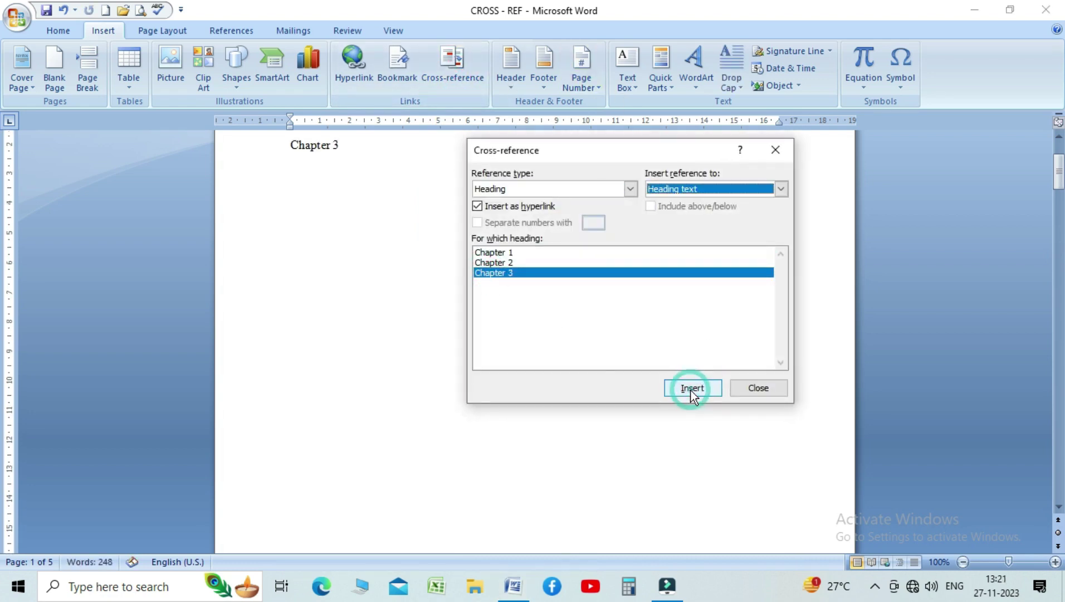
click(767, 390)
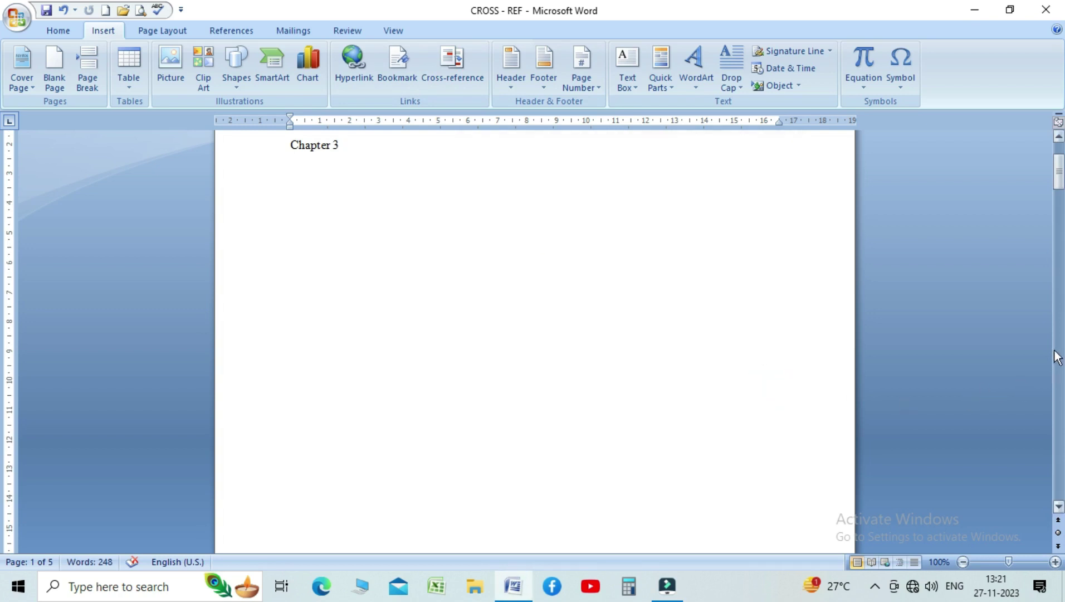
- Add a colon after the Chapter 1 cross-reference on the first page
drag(1059, 199, 1059, 187)
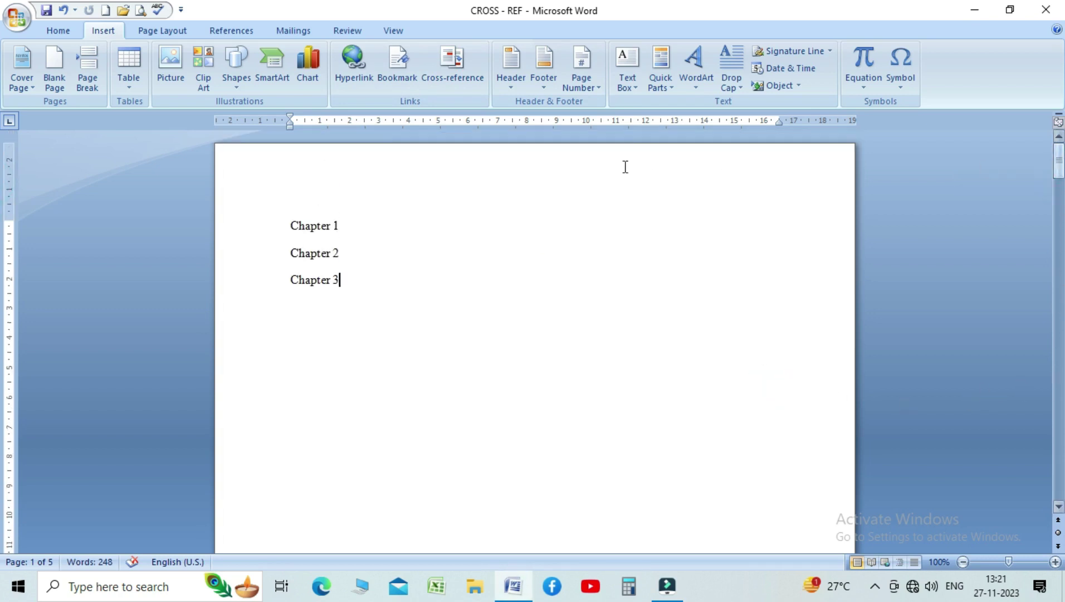
click(389, 229)
text(:)
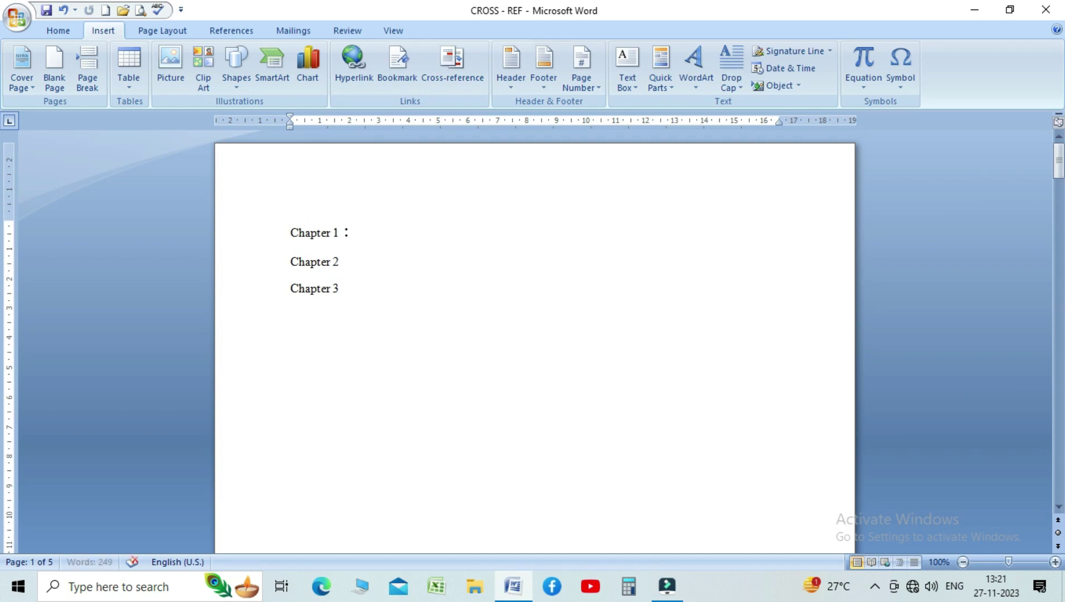
- Copy the title "SPECIMEN OFFICIAL LETTERS" from the Chapter 1 page and paste it after the colon in the Chapter 1 line
drag(1058, 174, 1059, 223)
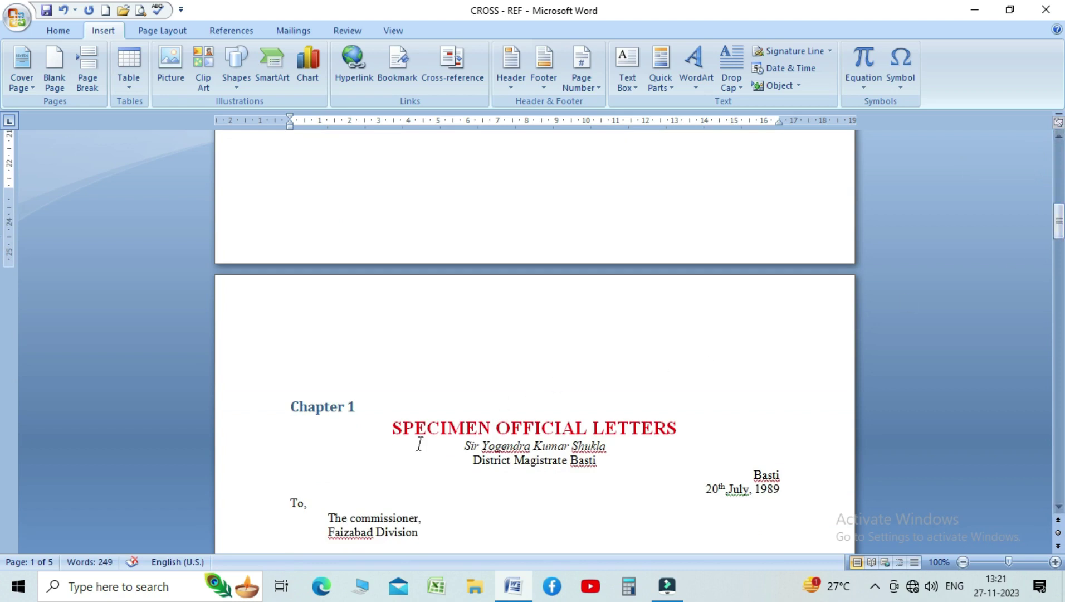
drag(389, 427, 678, 428)
key(ctrl+c)
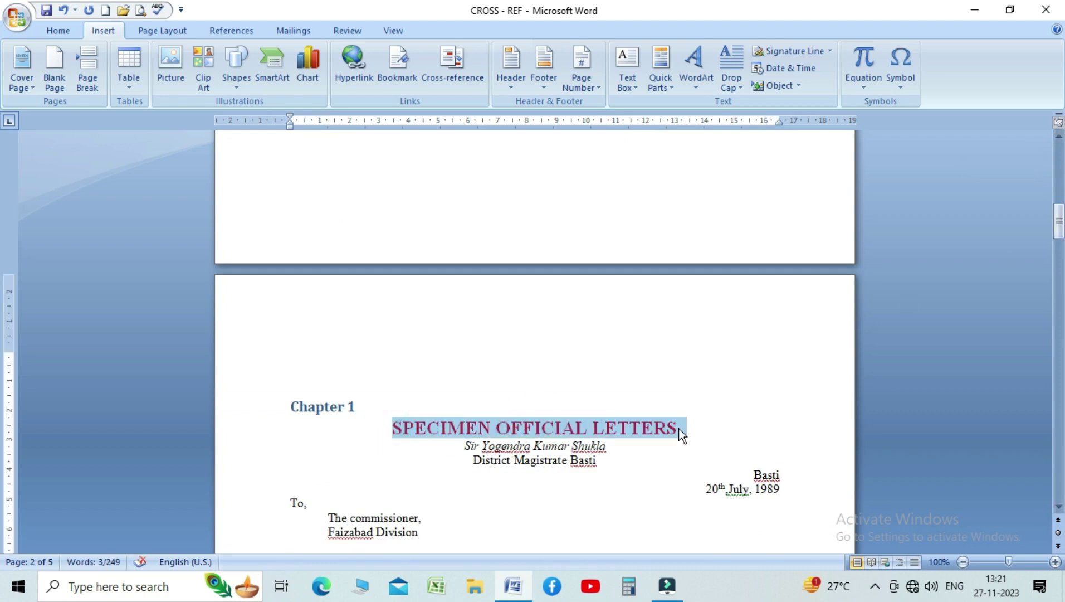
drag(1059, 229, 1061, 163)
click(378, 230)
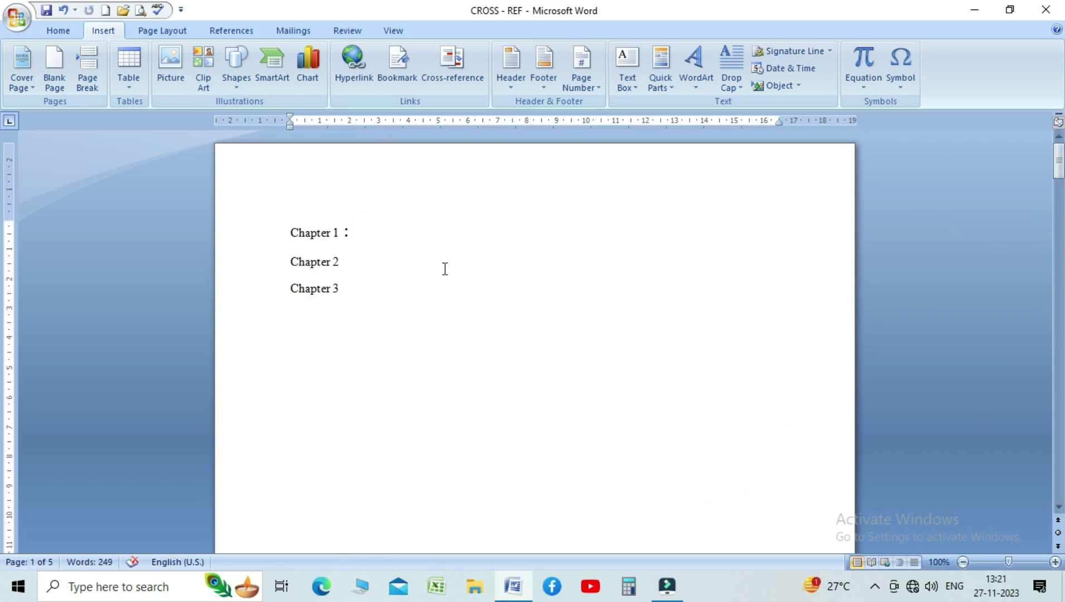
key(ctrl+v)
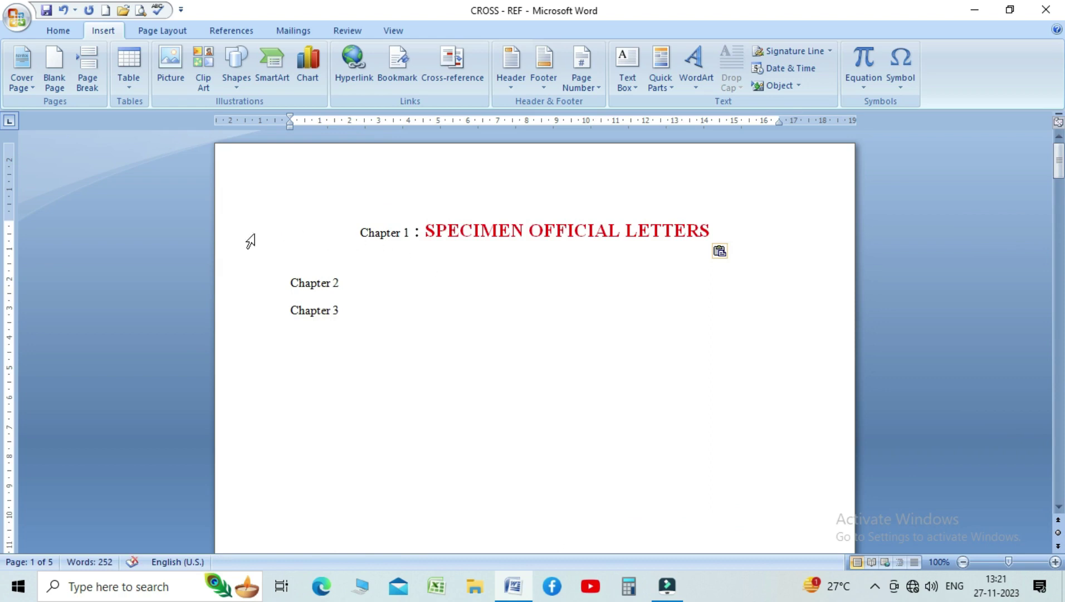
- Add a colon after the Chapter 2 cross-reference on the first page
click(286, 226)
click(278, 226)
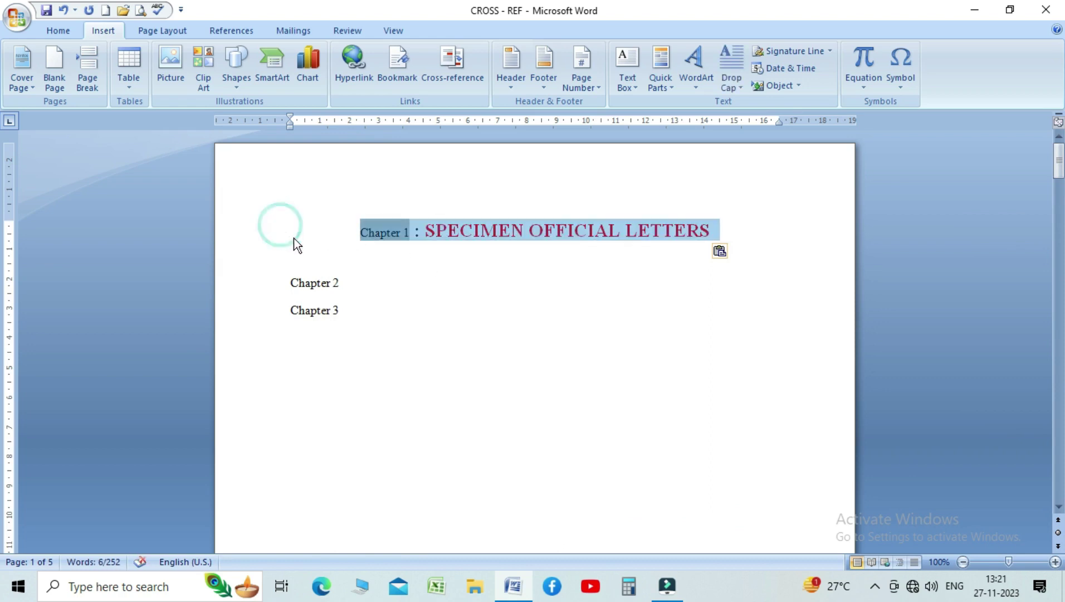
click(355, 294)
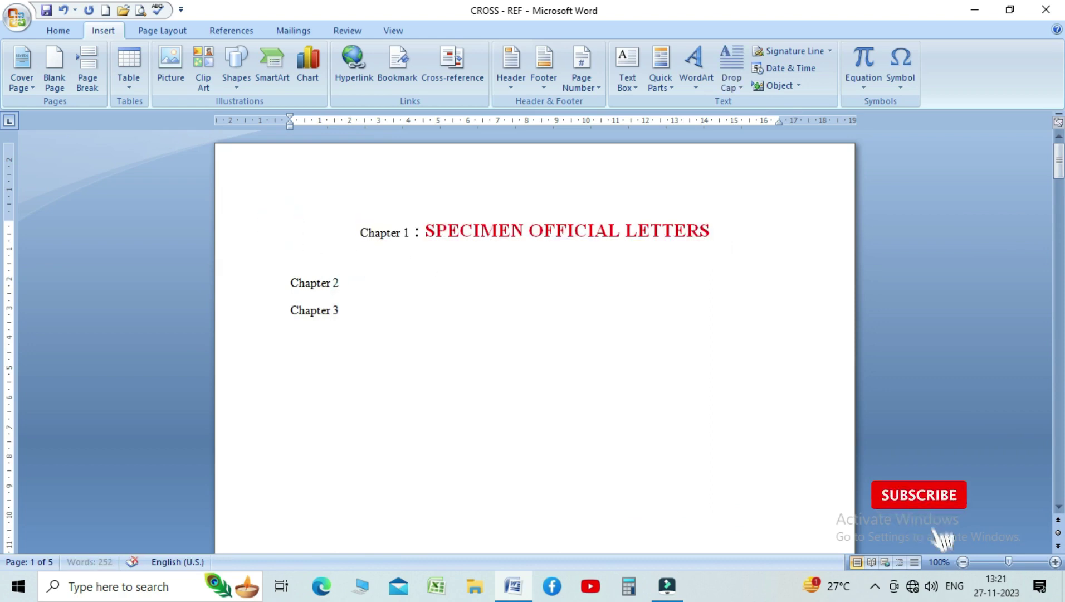
text(:)
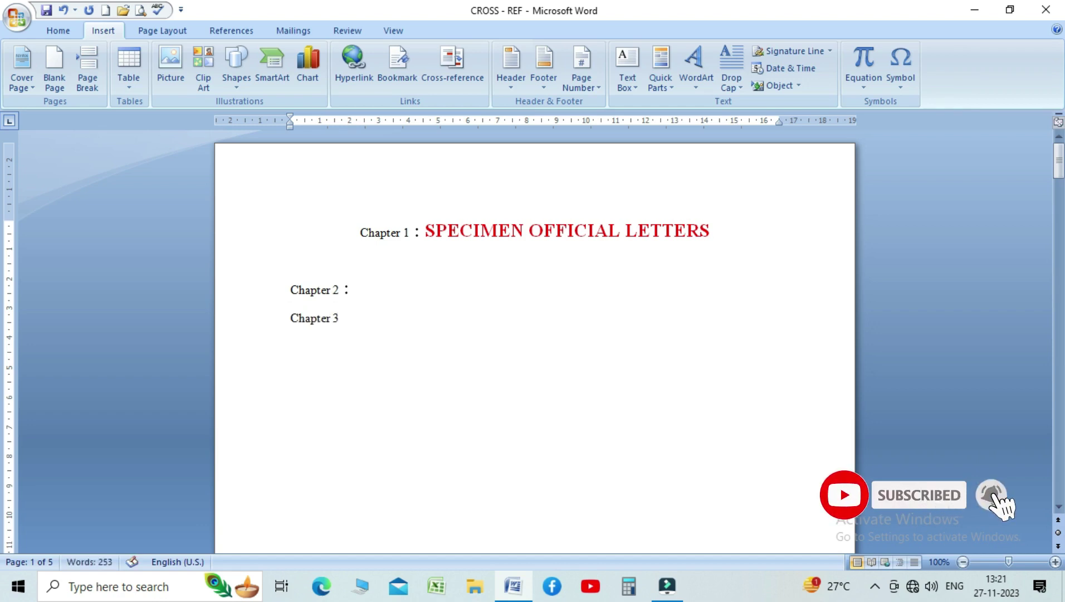
- Copy the title "MICROSOFT OFFICE" from the Chapter 2 page and paste it after the colon in the Chapter 2 line
drag(1056, 175, 3, 333)
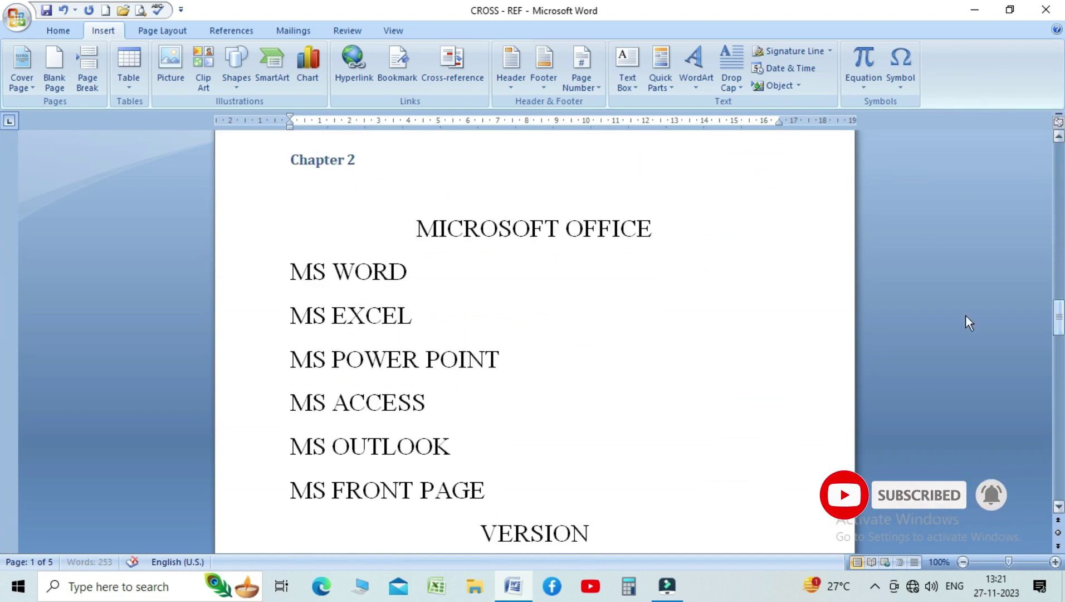
click(417, 228)
drag(418, 228, 653, 241)
key(ctrl+c)
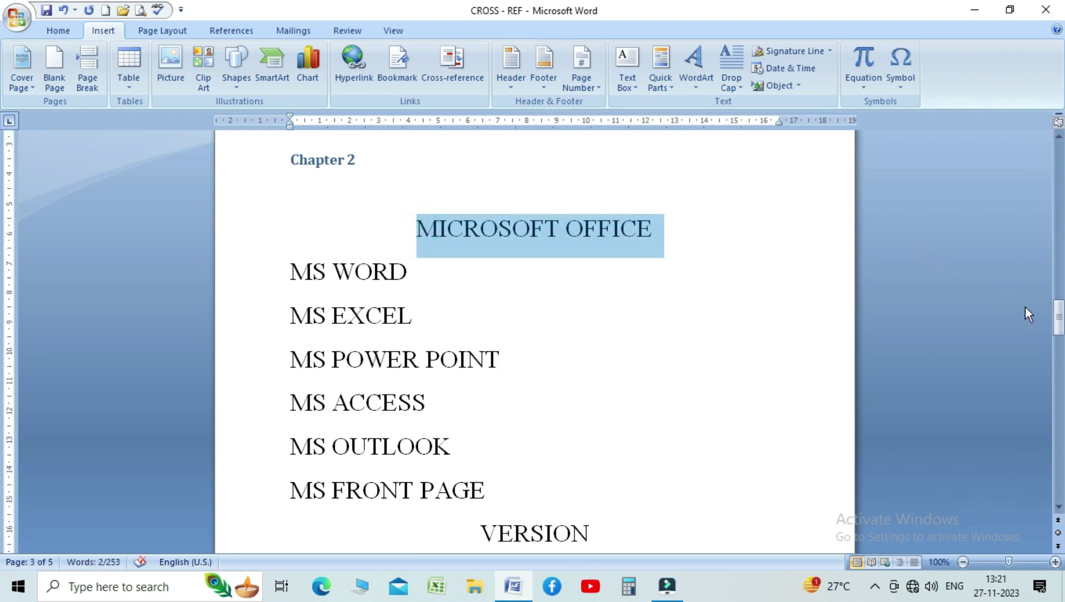
drag(1040, 317, 1045, 162)
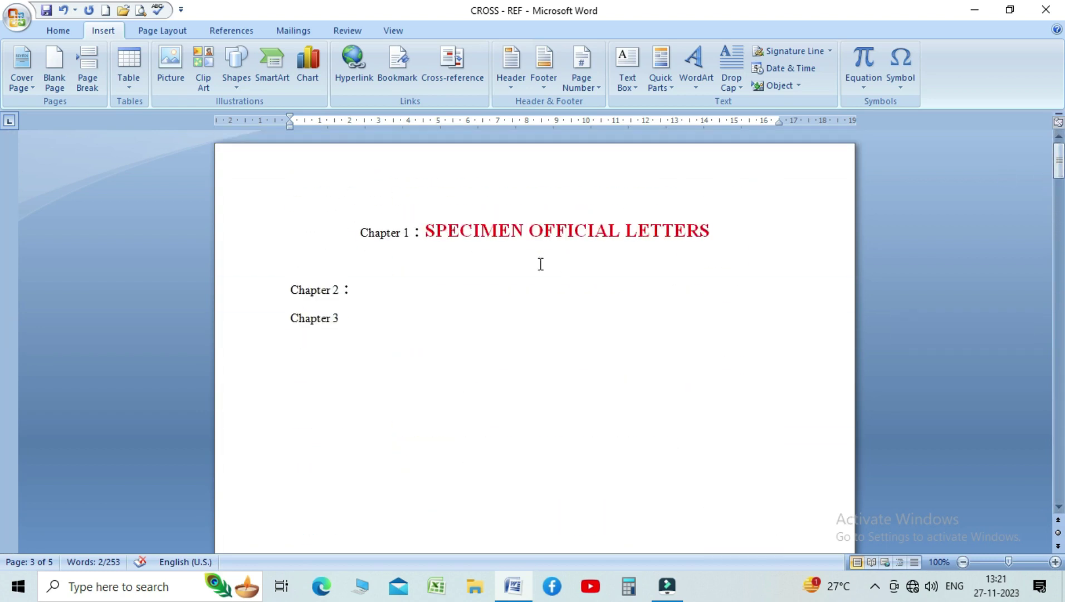
click(418, 284)
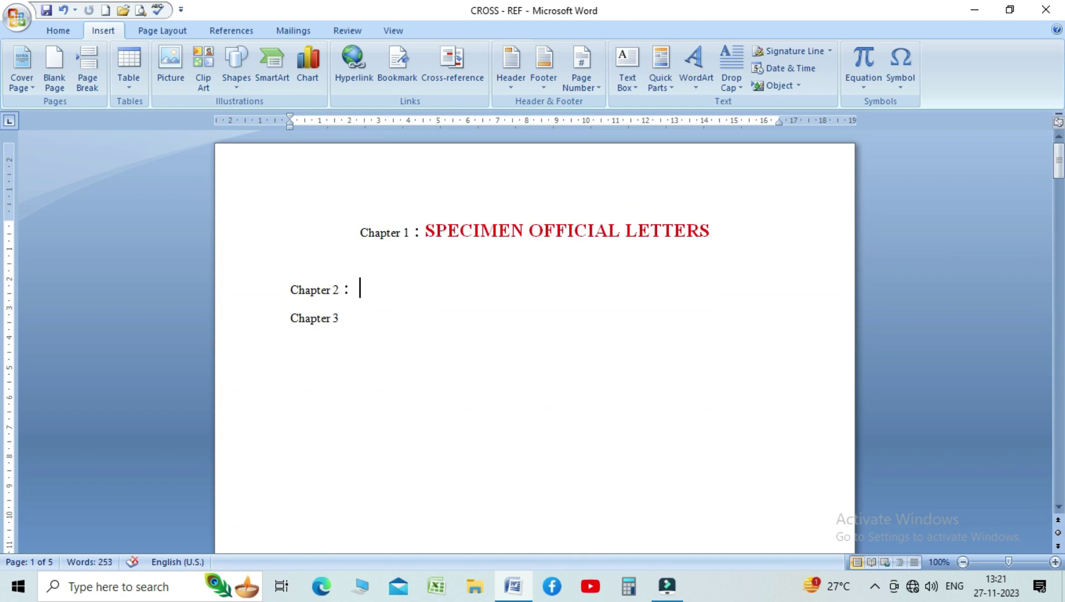
key(ctrl+v)
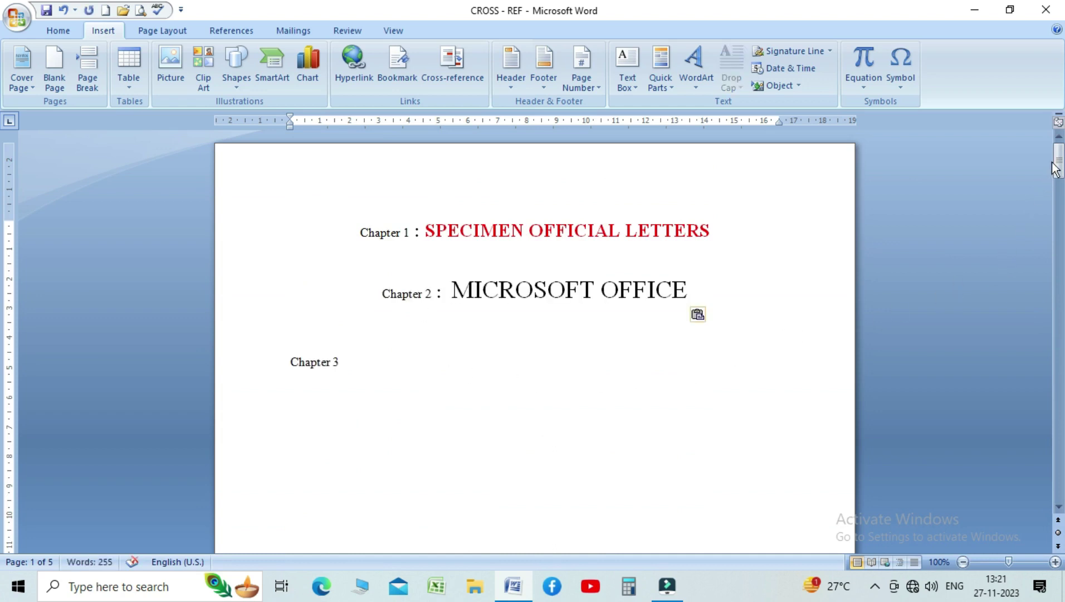
- Add a colon after the Chapter 3 cross-reference and paste the title "DIR DIFFERENT OPTION" copied from the Chapter 3 page behind it
click(375, 373)
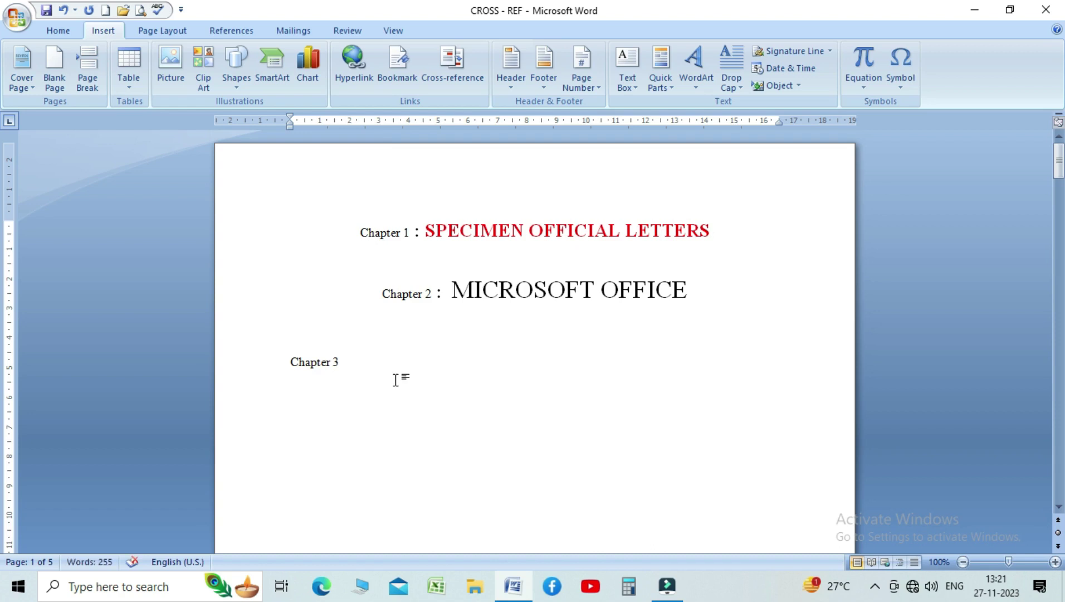
text(:)
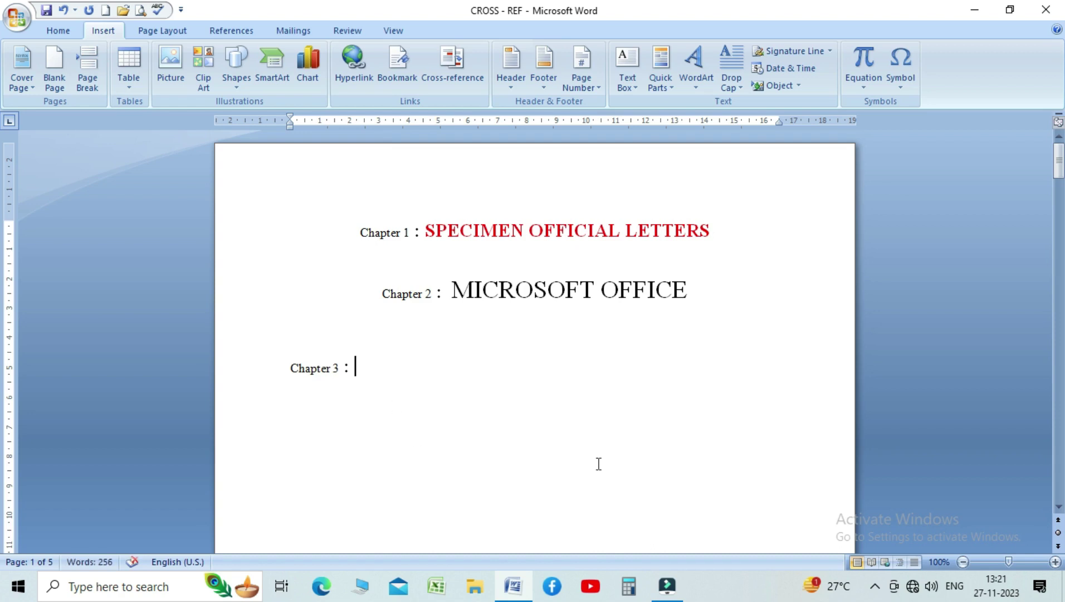
drag(1048, 173, 2, 385)
click(357, 337)
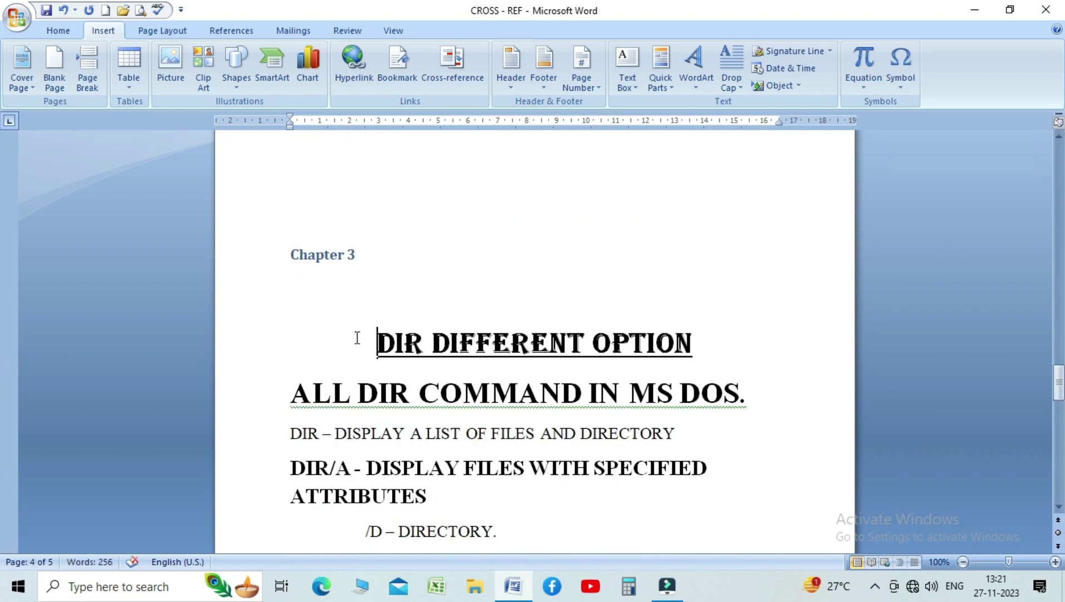
drag(357, 338, 659, 351)
key(ctrl+c)
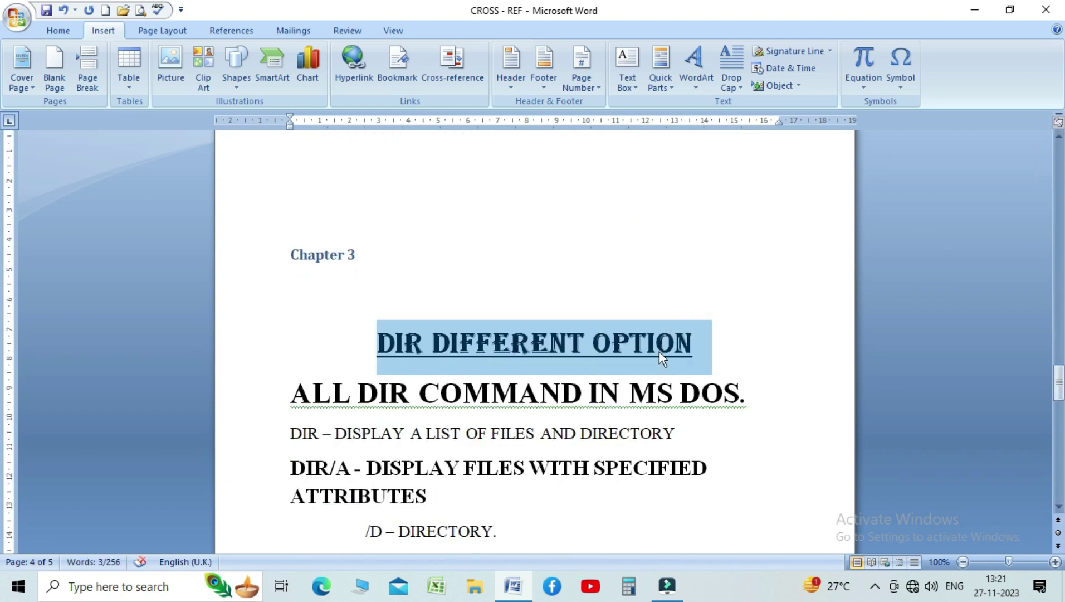
drag(1059, 382, 1058, 159)
click(397, 360)
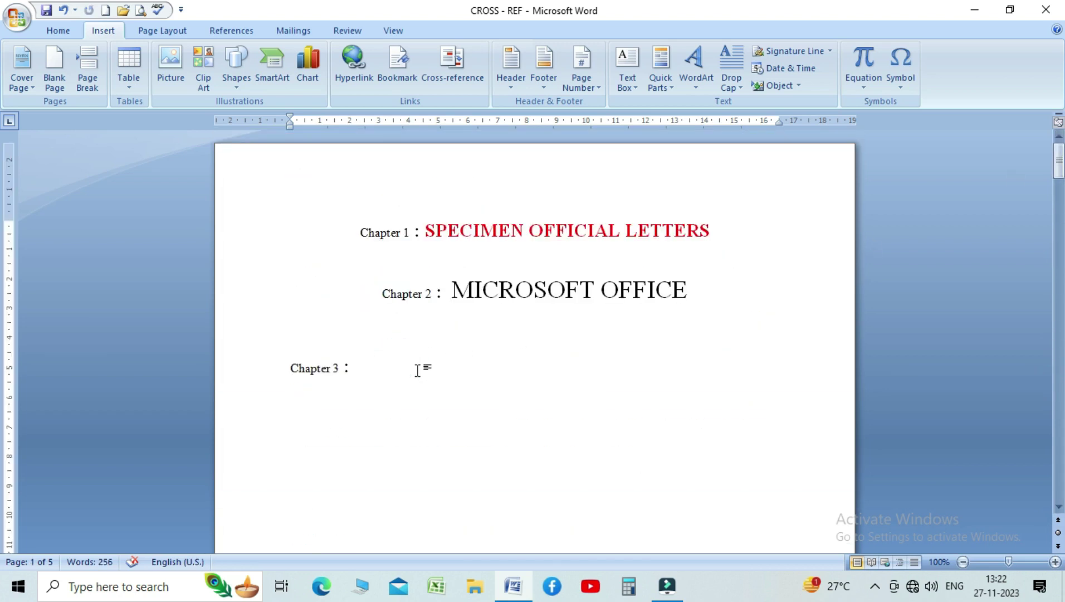
key(ctrl+v)
- Left-align all three chapter lines on the first page
drag(354, 219, 469, 433)
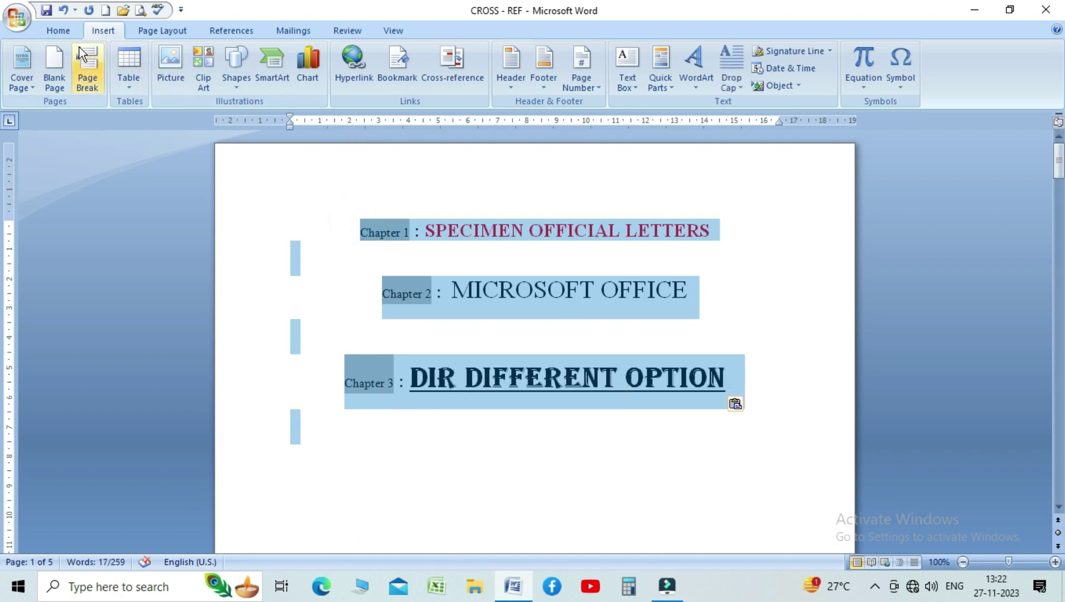
click(58, 31)
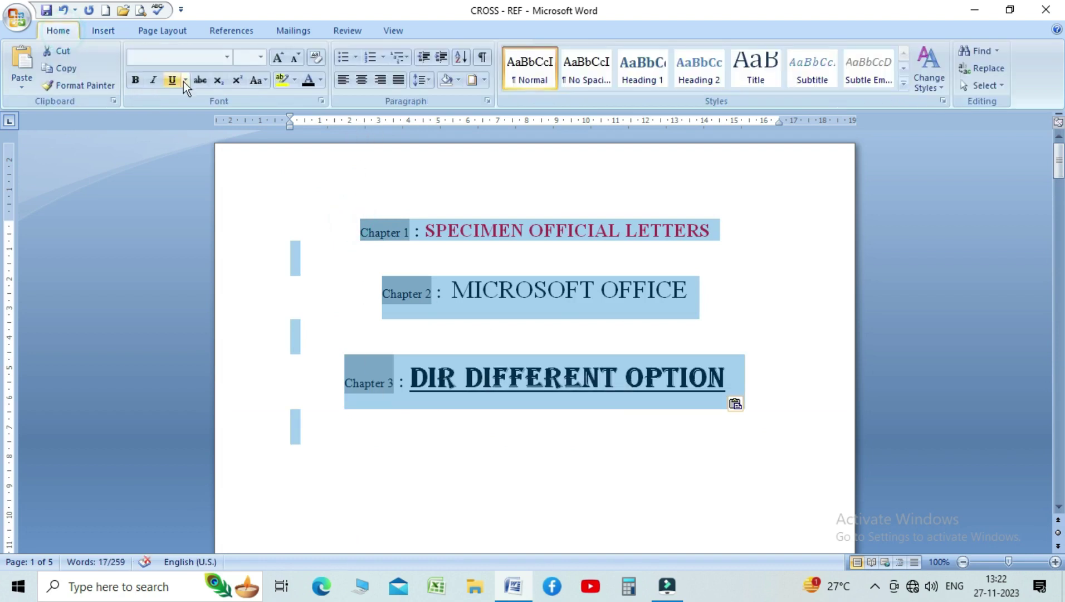
click(344, 80)
click(373, 454)
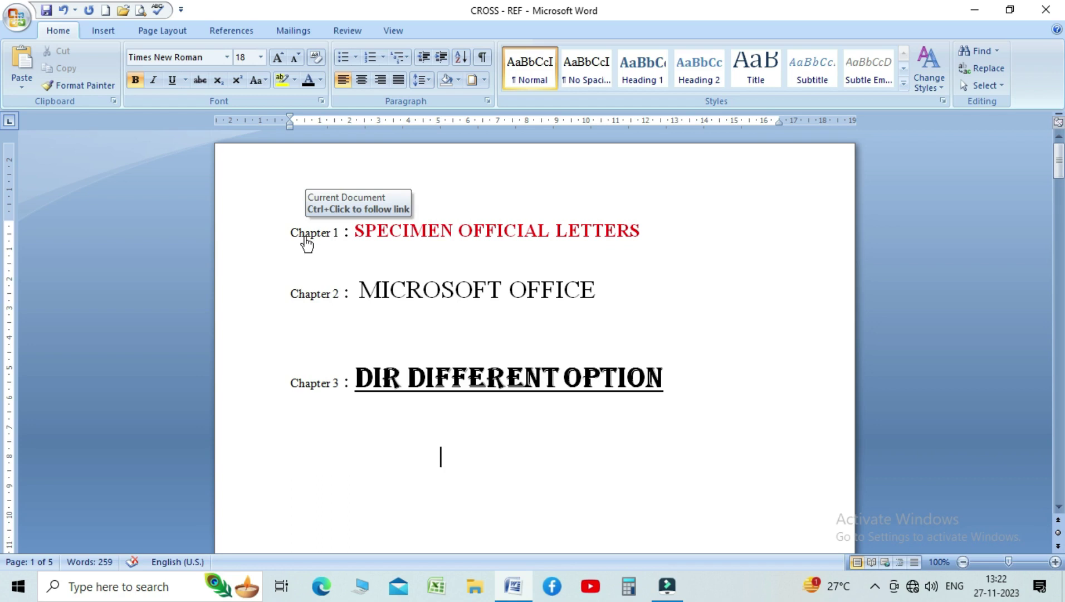
- Test the Chapter 1, Chapter 2 and Chapter 3 links by following each one and returning to the chapter list
ctrl+click(305, 239)
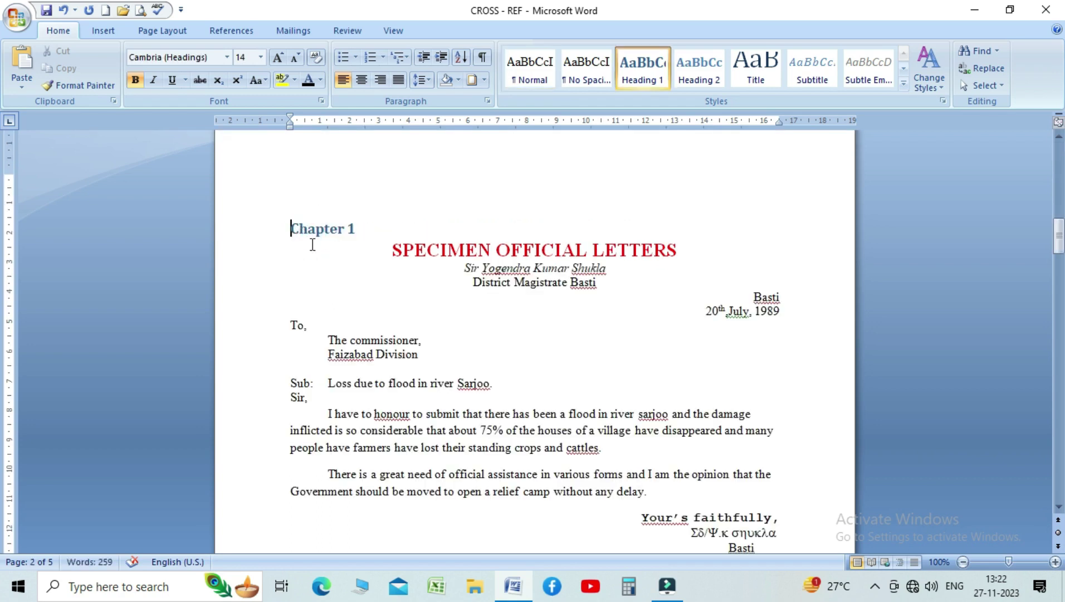
drag(1060, 240, 1061, 162)
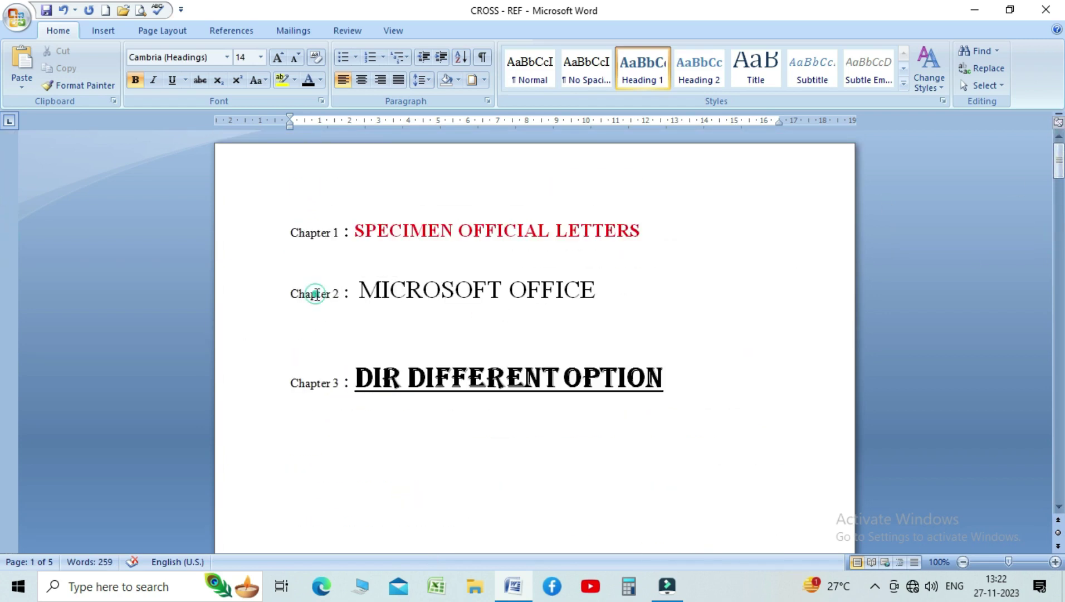
ctrl+click(318, 301)
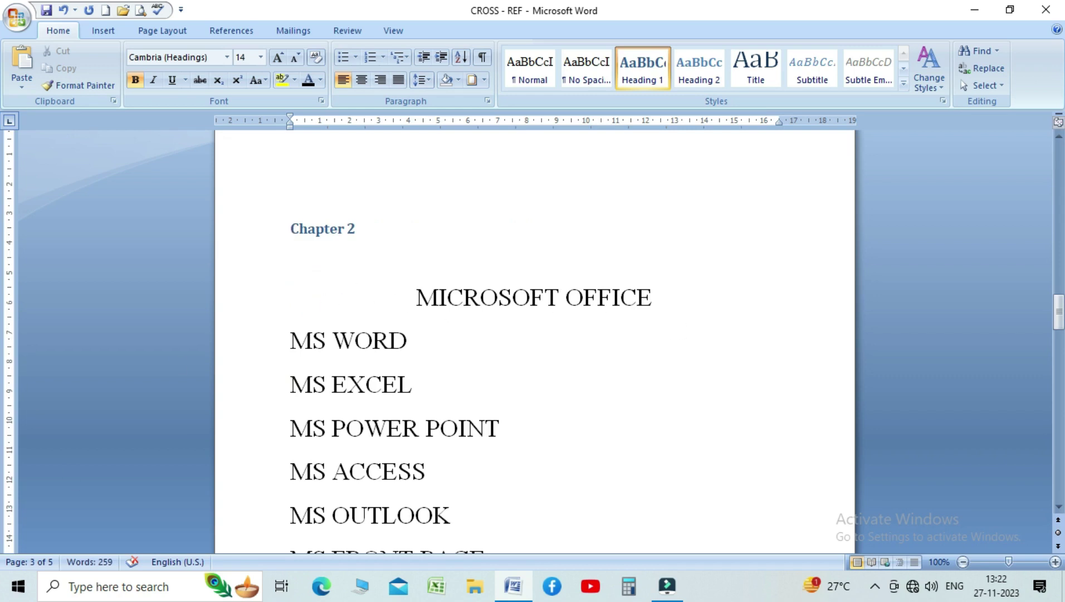
drag(1057, 325, 1058, 179)
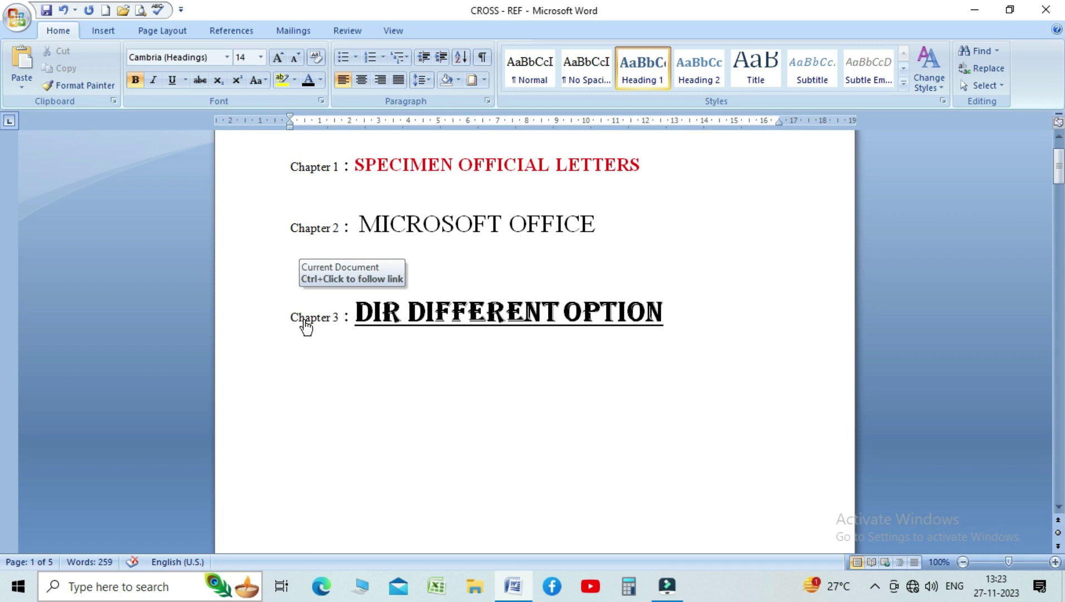
ctrl+click(305, 327)
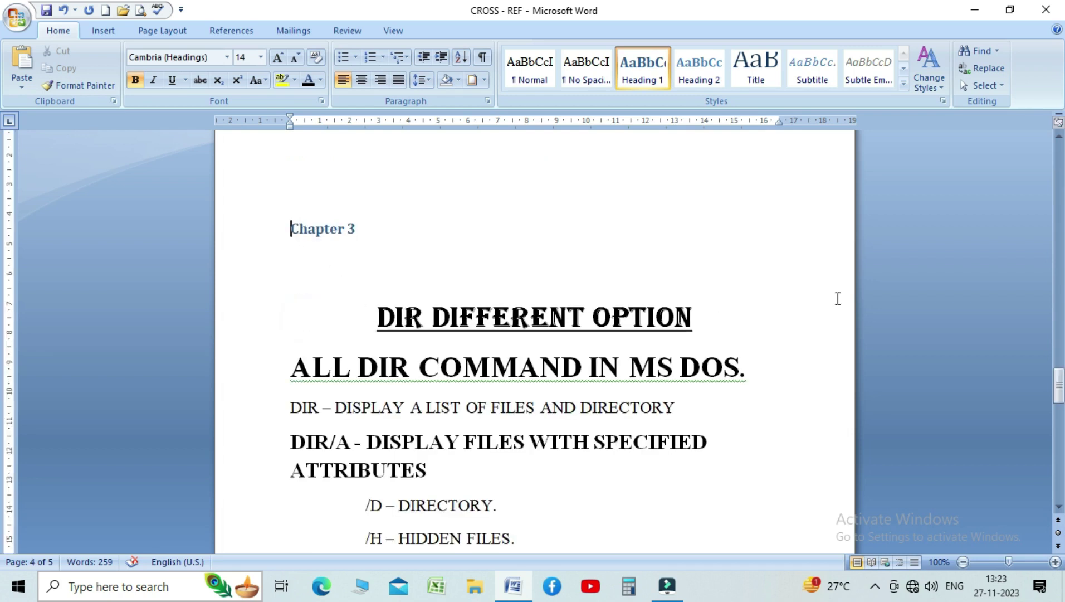
drag(1059, 388, 1059, 161)
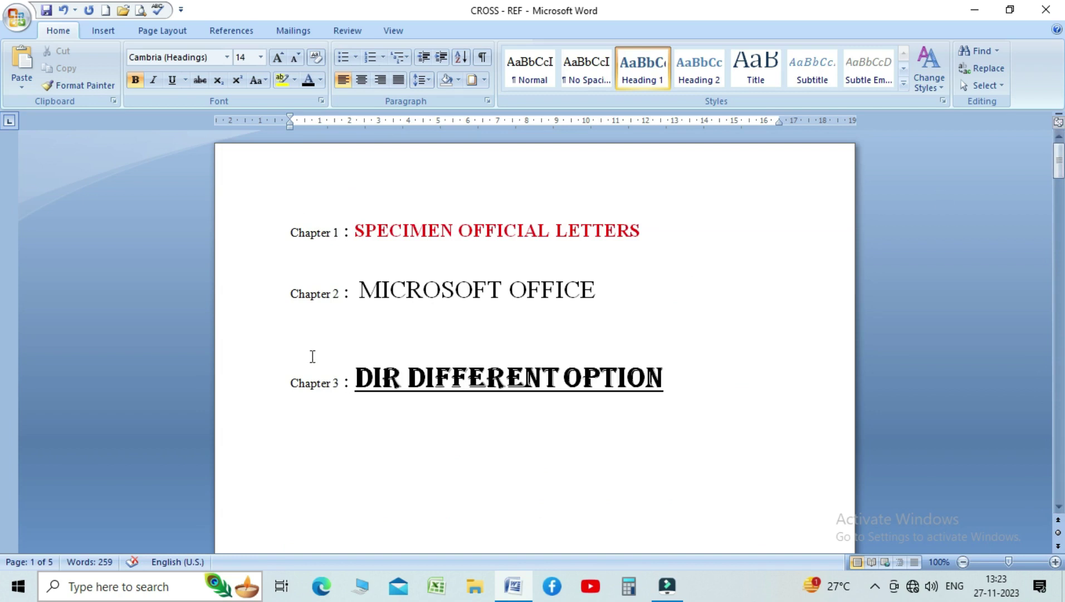
click(301, 339)
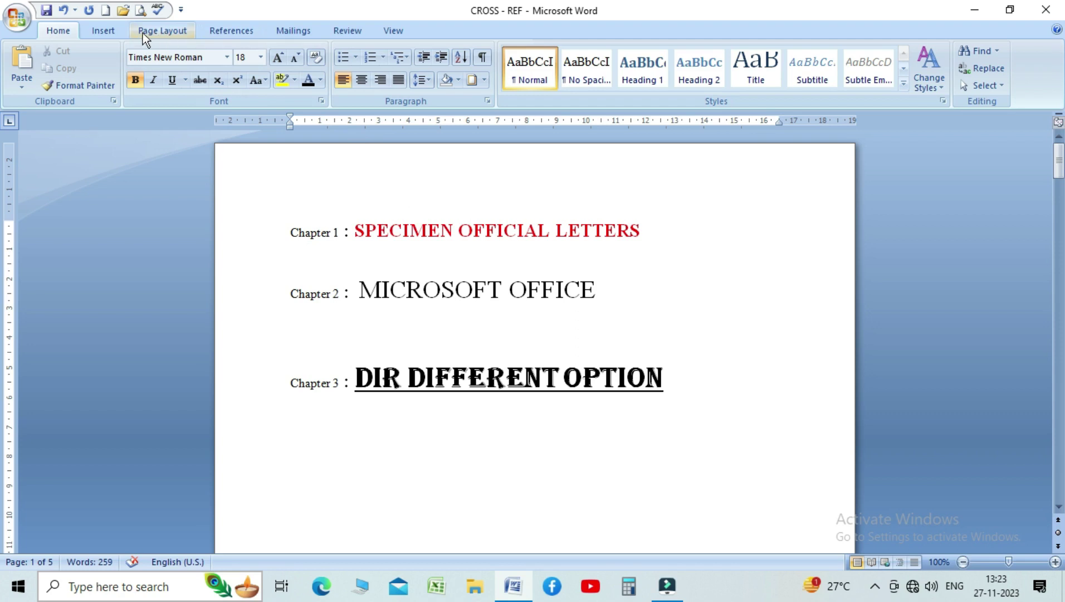
- Check the picture's caption on the last page and insert a hyperlinked cross-reference to the entire Figure 1 caption below the chapter list
click(239, 34)
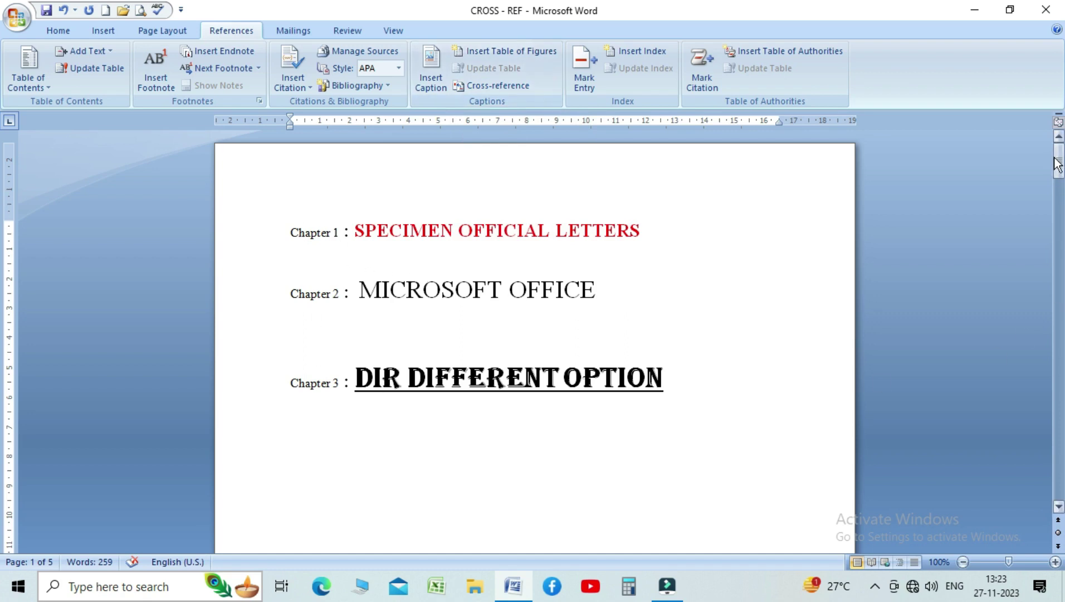
drag(1059, 164, 3, 470)
drag(449, 467, 389, 462)
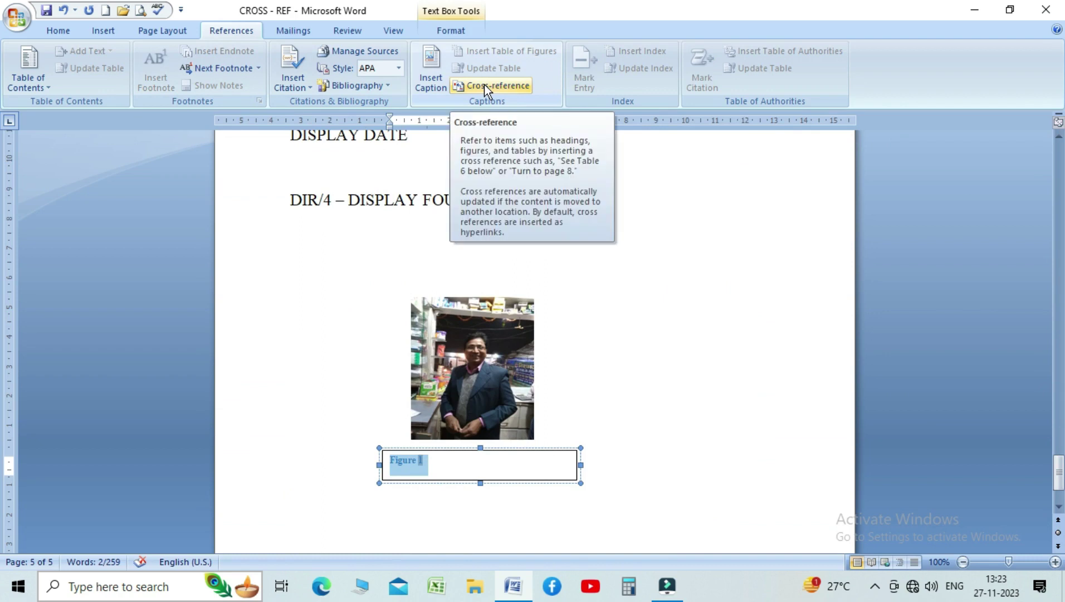
click(582, 392)
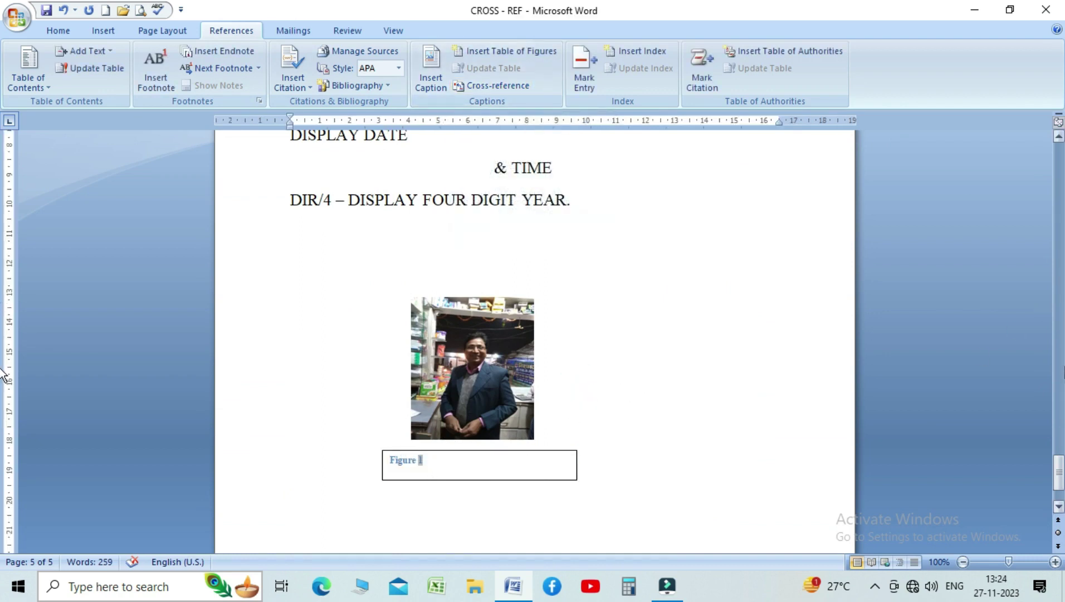
drag(1059, 473, 1057, 167)
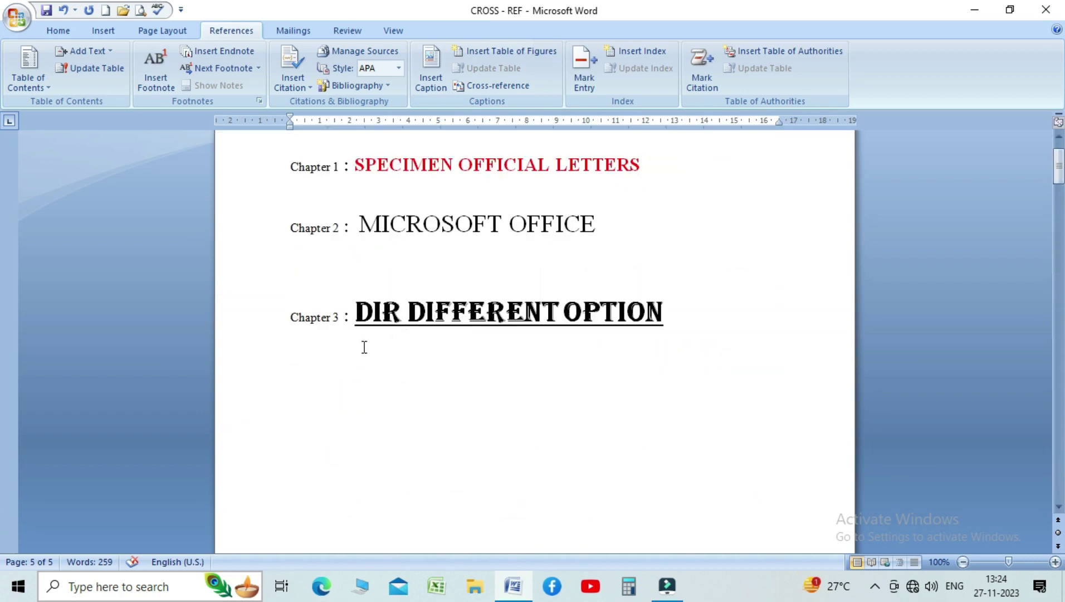
click(333, 355)
click(457, 88)
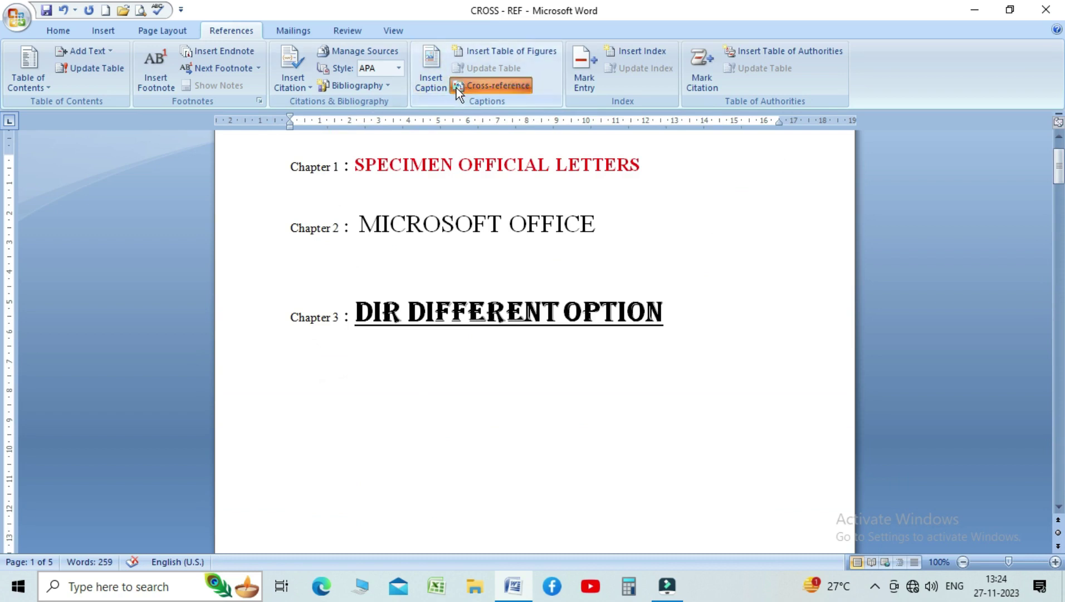
click(499, 190)
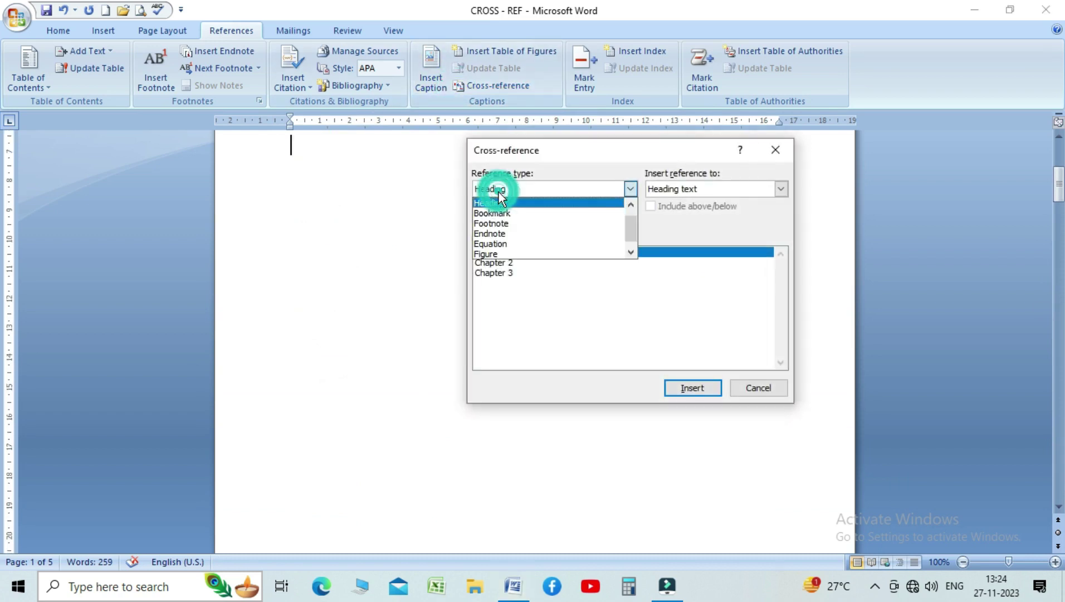
drag(630, 230, 629, 236)
click(537, 241)
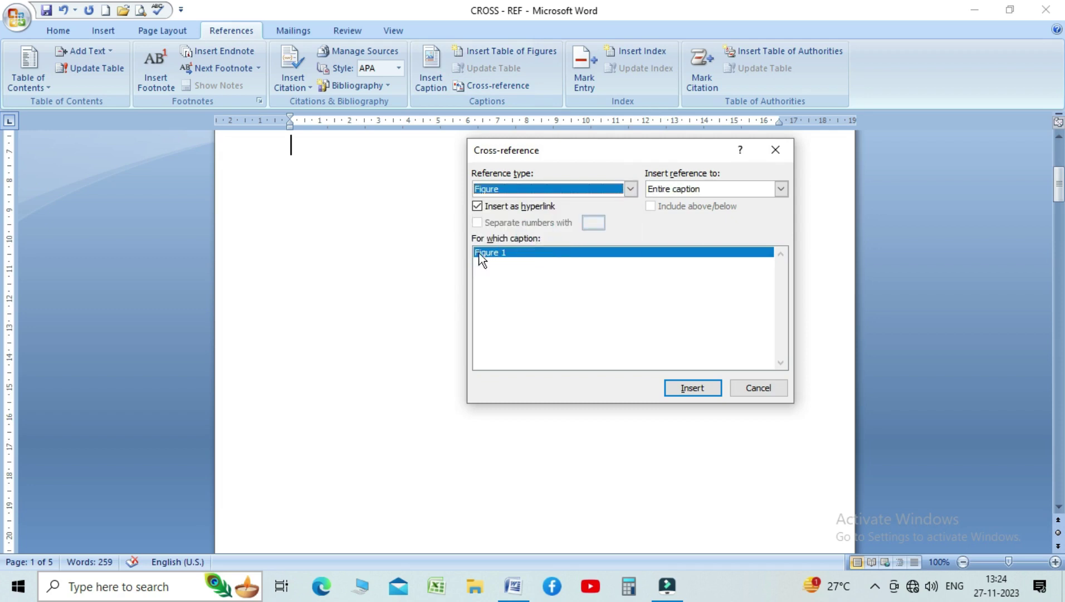
click(689, 389)
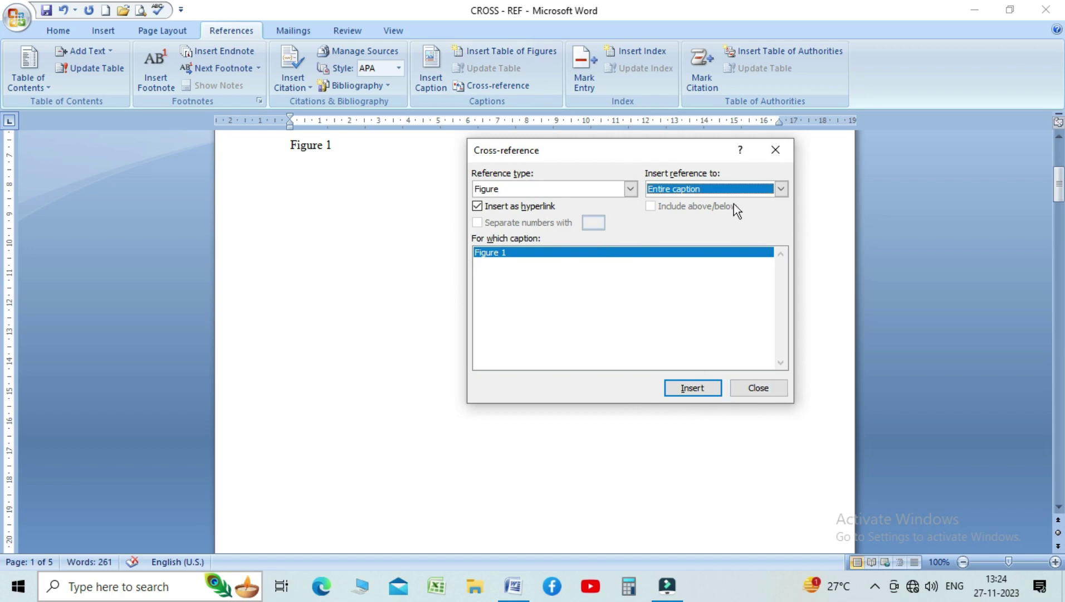
- Insert a second cross-reference to the entire Figure 1 caption directly after the first one
click(726, 192)
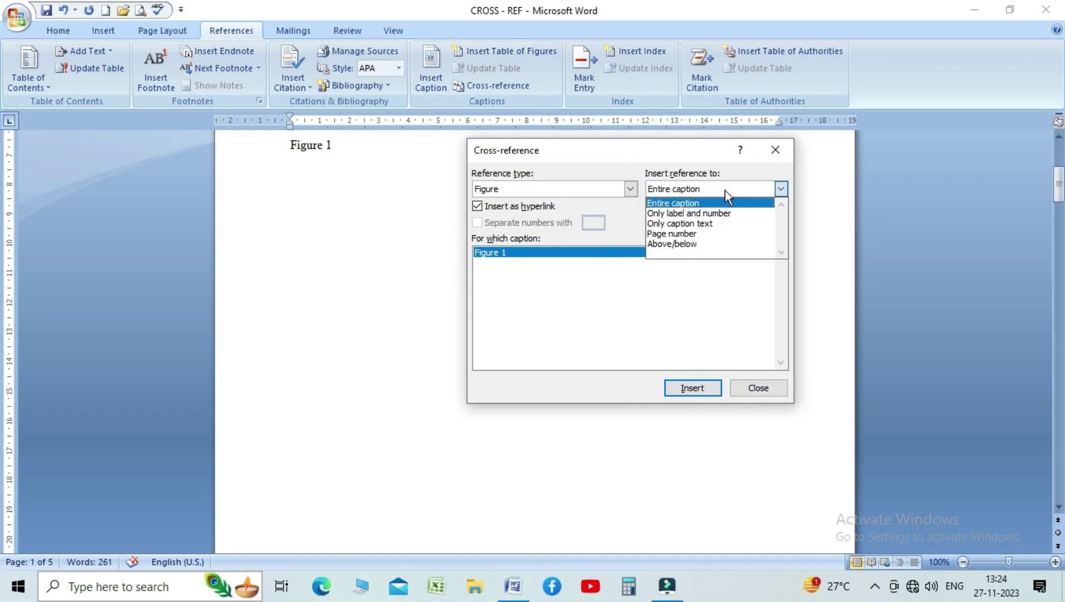
click(695, 204)
click(690, 386)
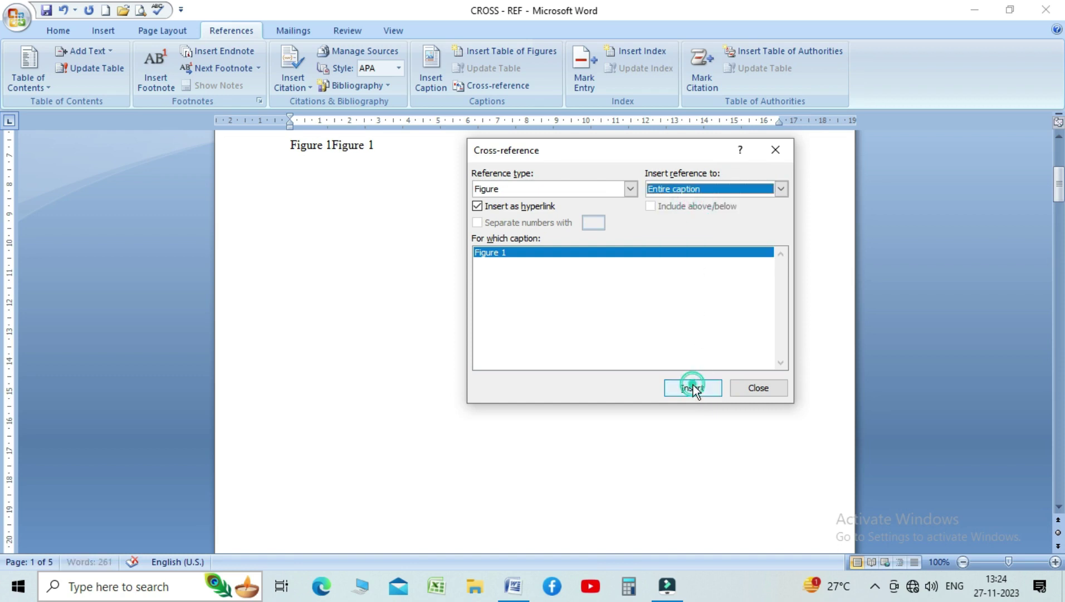
click(779, 387)
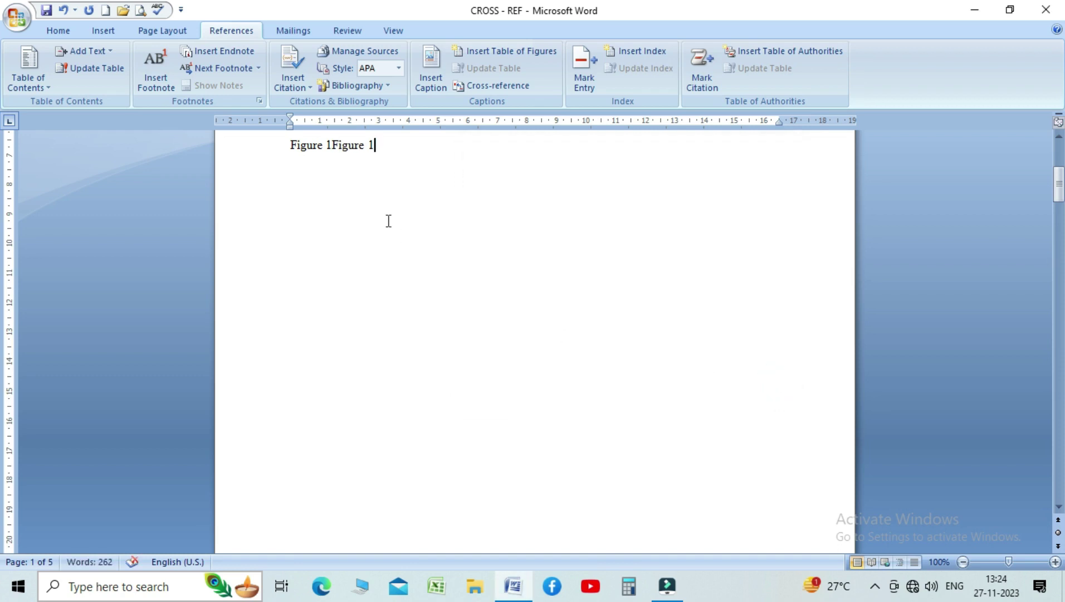
- Follow the first Figure 1 cross-reference to the picture's caption on the last page
ctrl+click(305, 154)
click(475, 237)
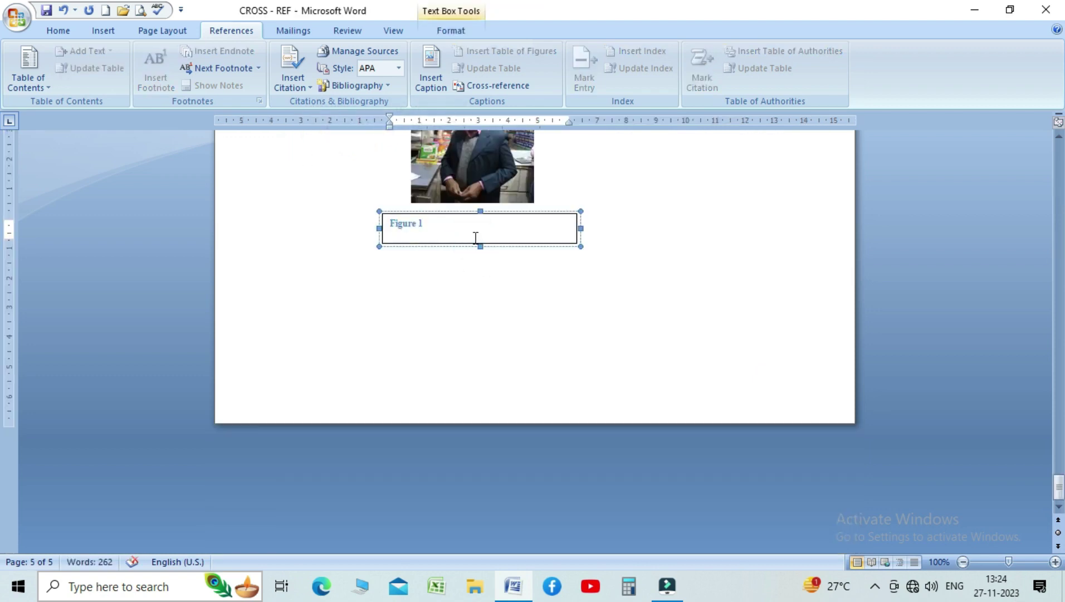
- Return to the chapter list on the first page and examine the reference types offered for cross-references, without inserting one
drag(1059, 489, 1059, 161)
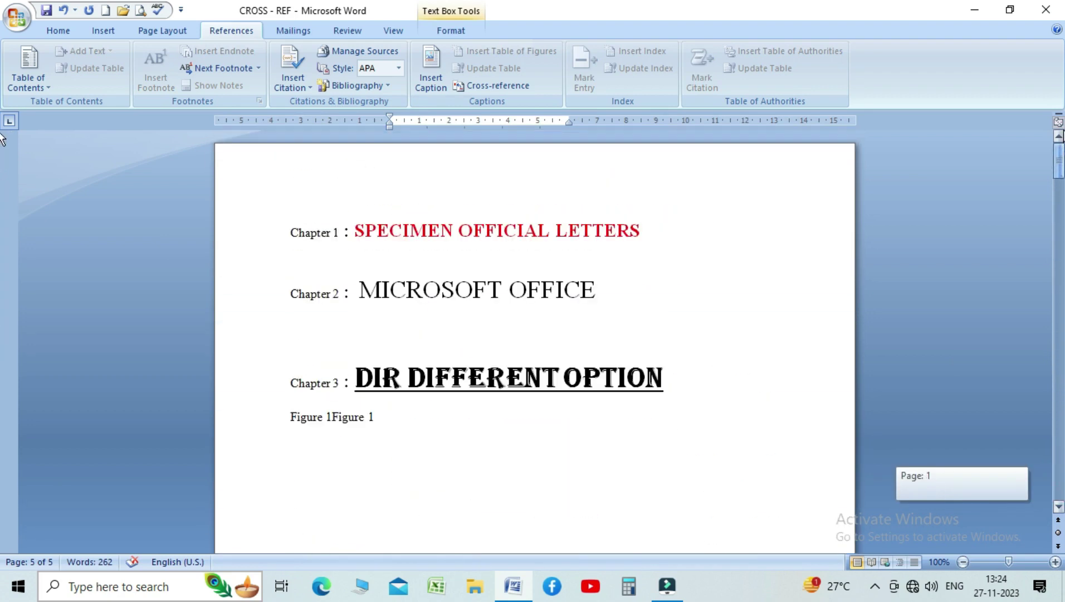
click(556, 273)
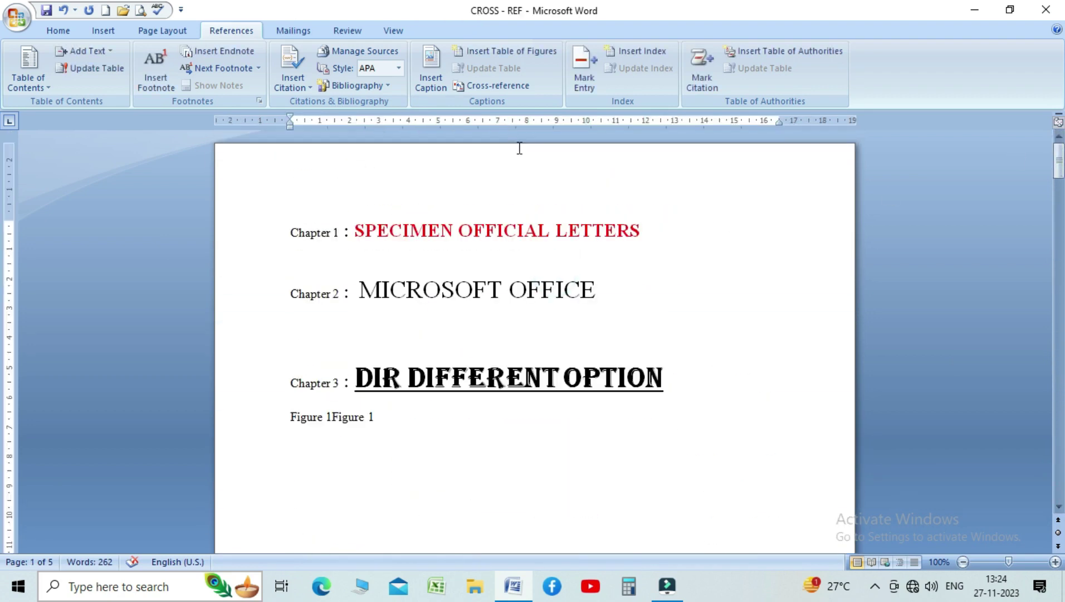
click(509, 87)
click(530, 191)
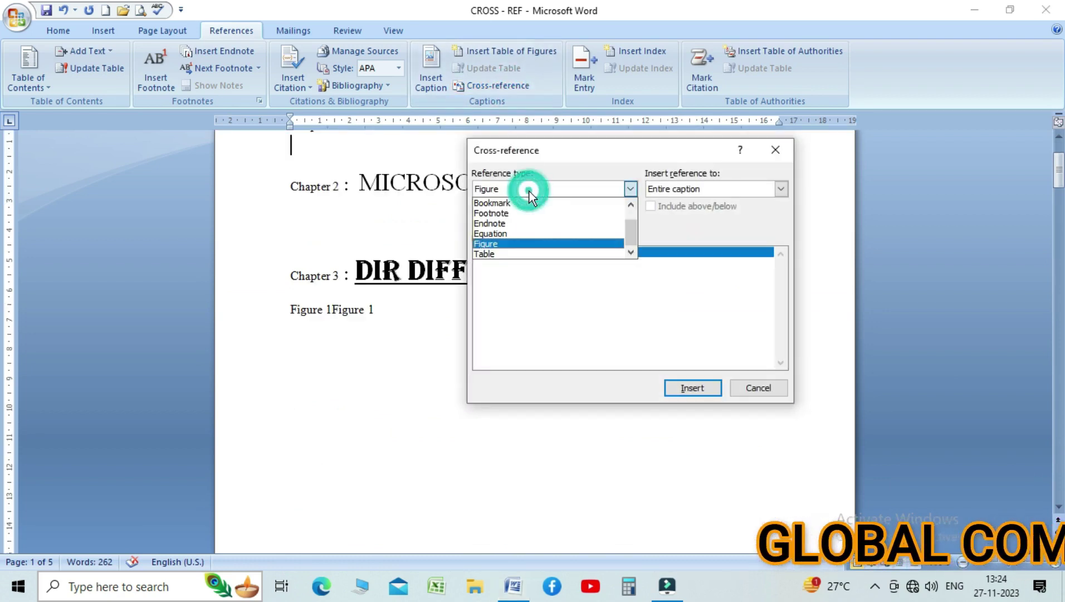
drag(634, 236, 633, 204)
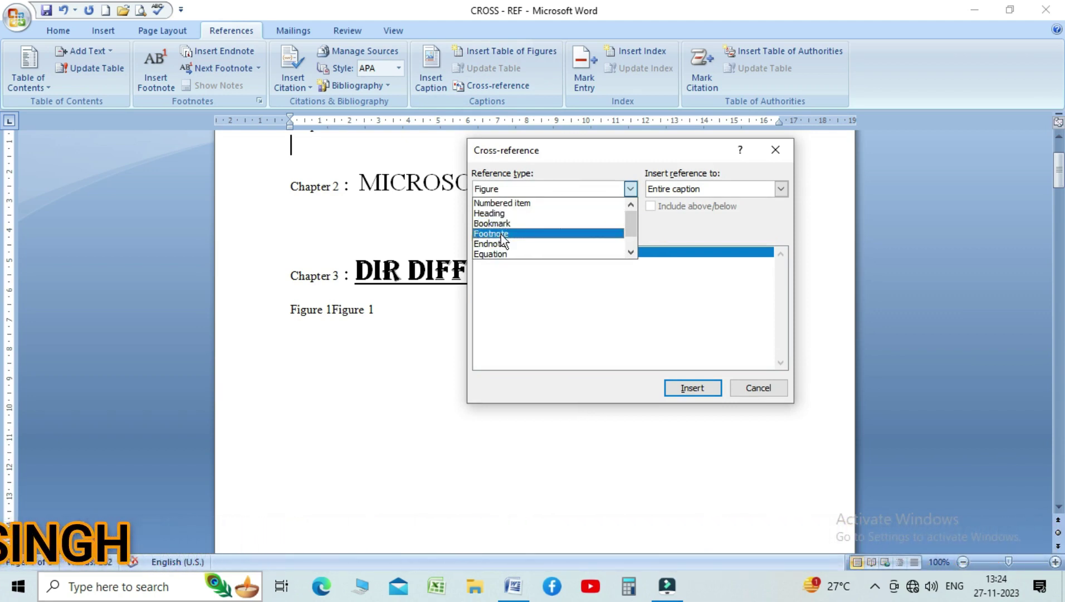
click(633, 252)
click(633, 252)
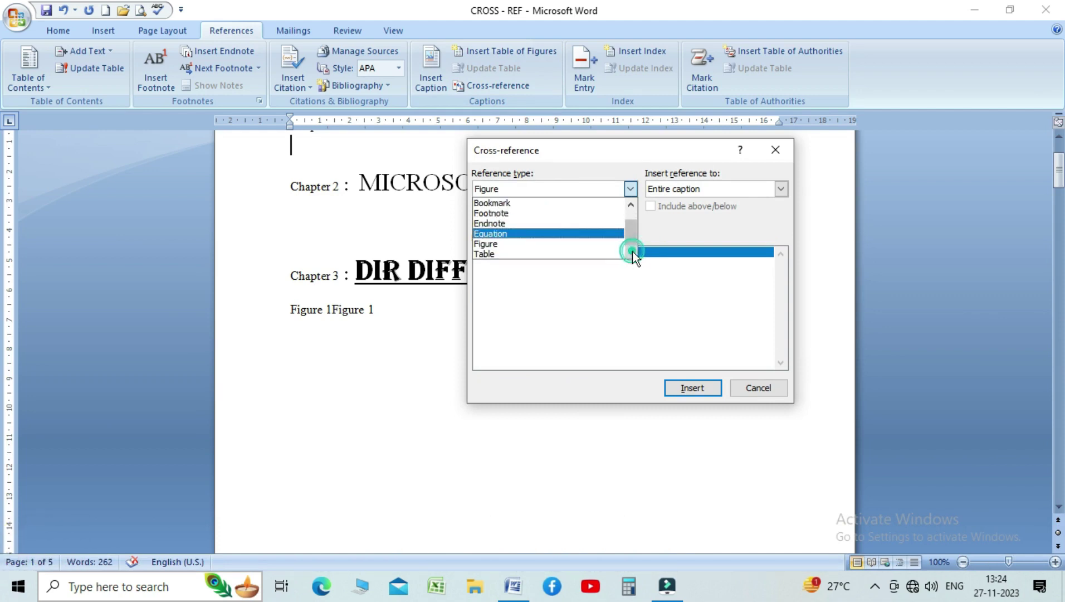
click(634, 203)
click(634, 203)
click(775, 390)
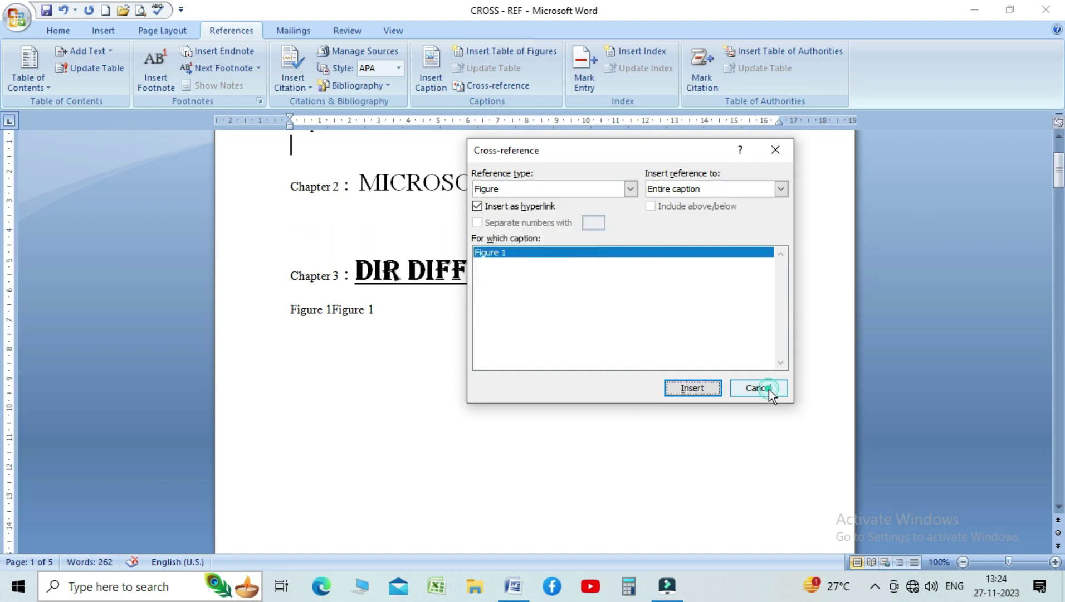
click(757, 389)
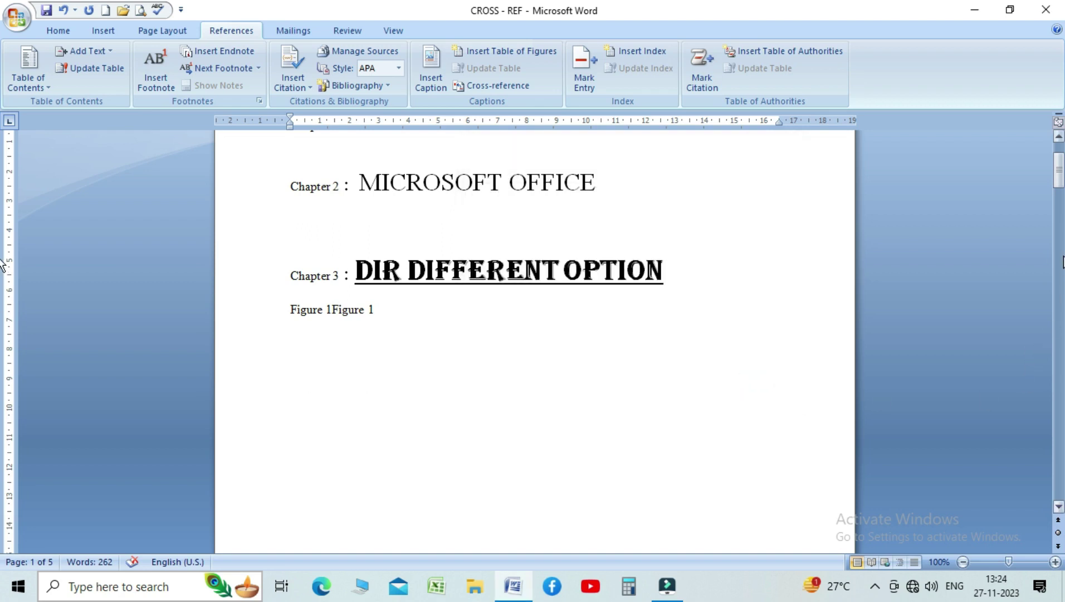
drag(1058, 178, 1058, 165)
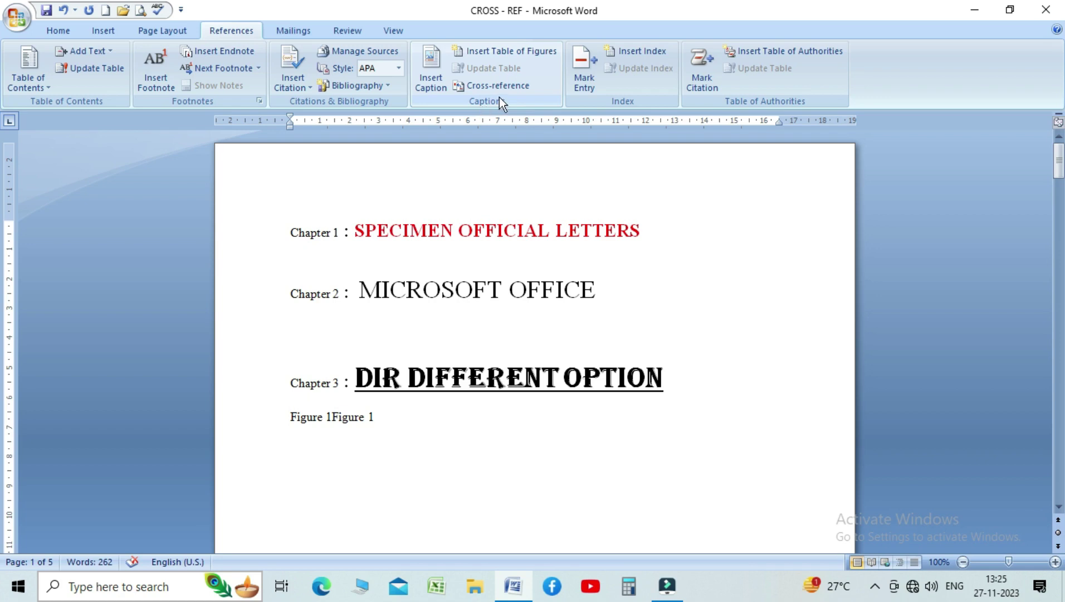
drag(1061, 173, 1061, 433)
drag(3, 437, 983, 164)
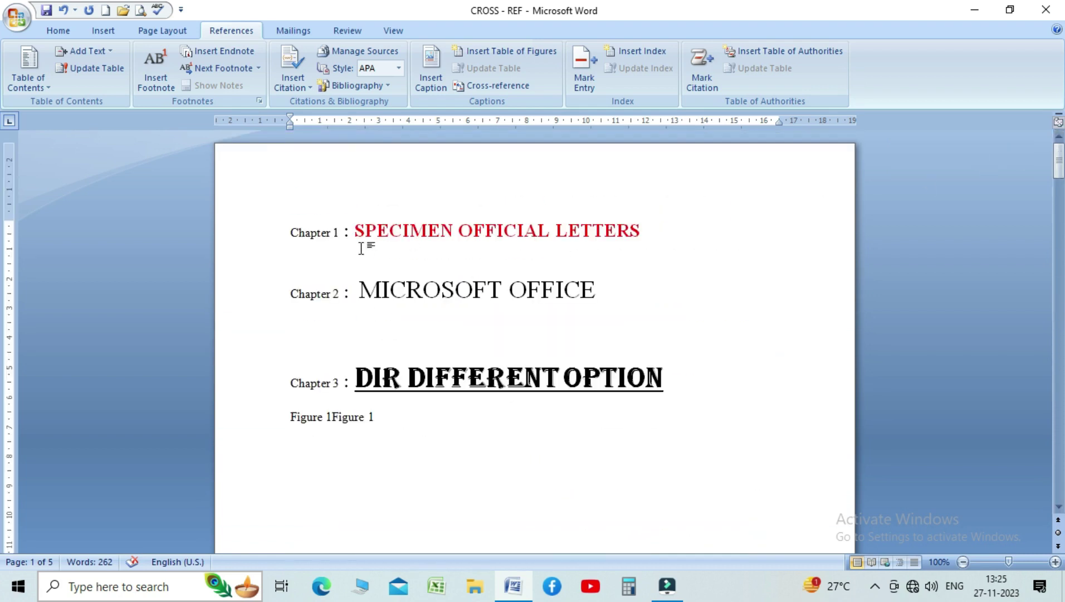